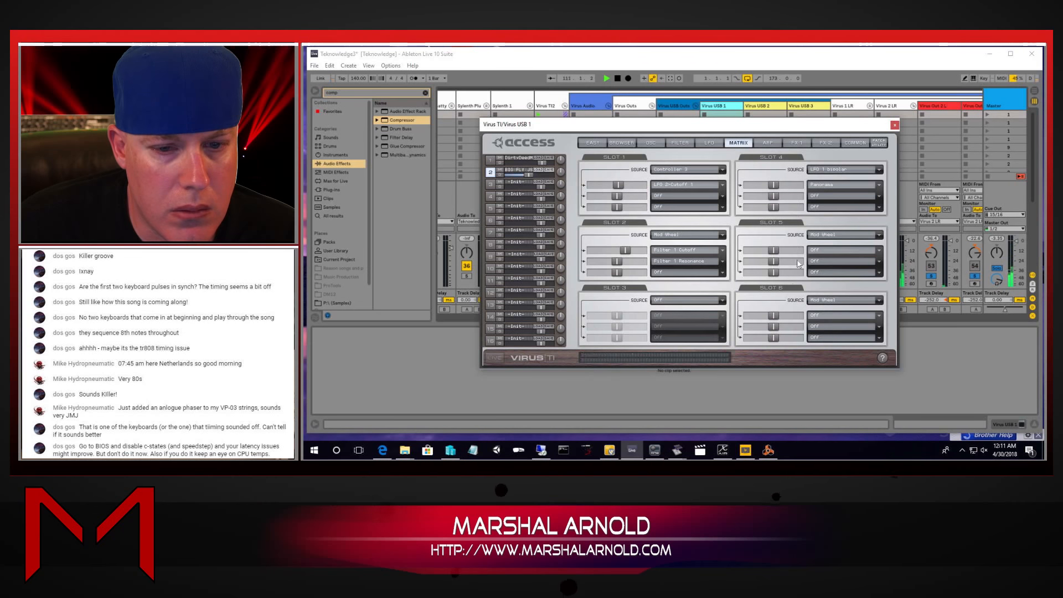
Raise matrix slot 2's Filter 1 Resonance amount, and set Filter 1 cutoff to 85 and Filter 2 offset to +20
mouse_move(614, 254)
mouse_down()
mouse_move(637, 254)
mouse_move(595, 258)
mouse_move(624, 265)
mouse_up()
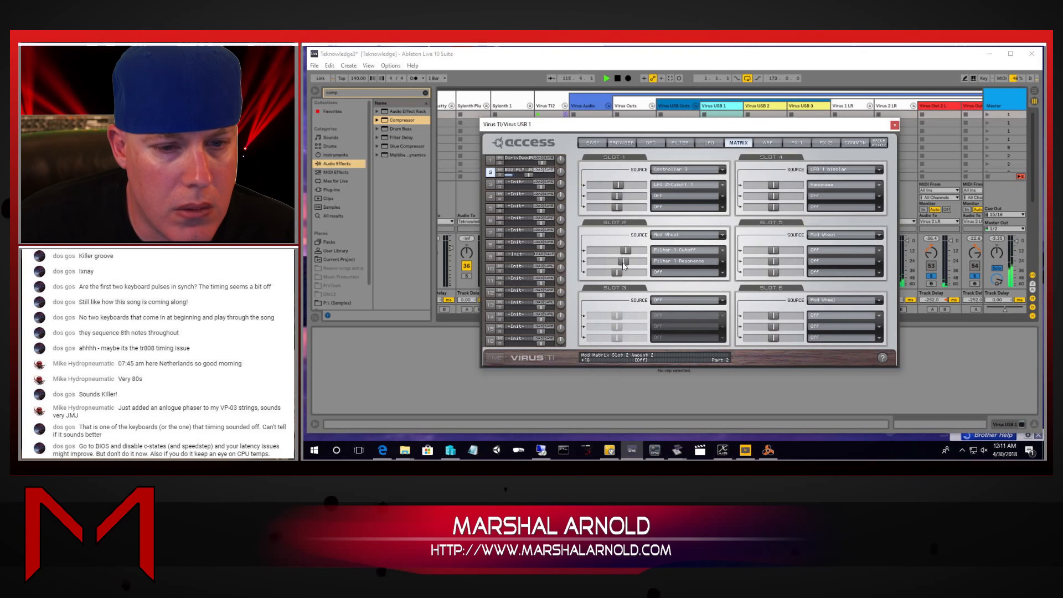
click(691, 144)
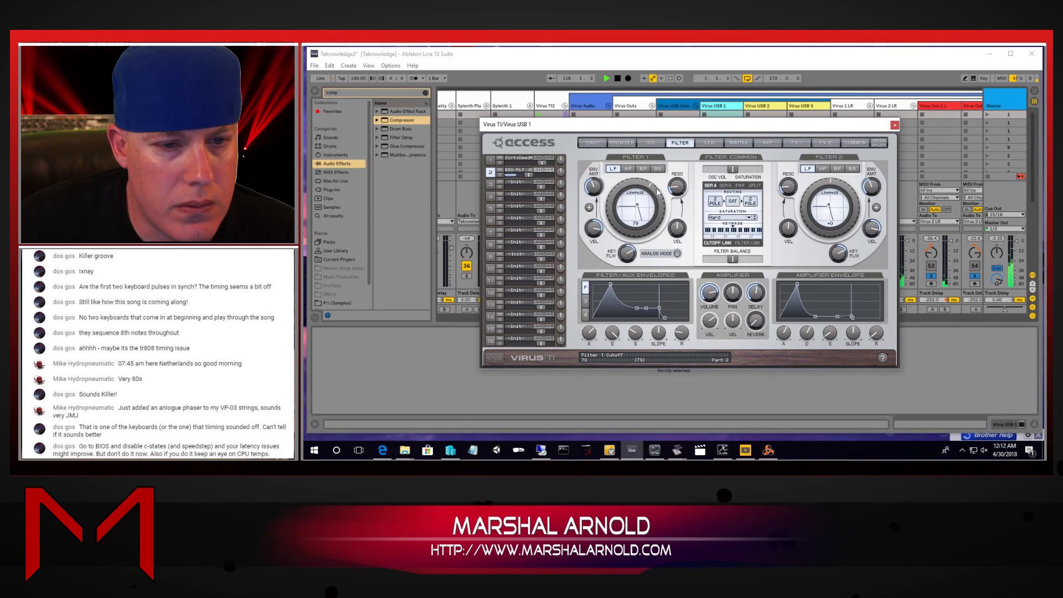
mouse_move(656, 187)
mouse_down()
mouse_move(651, 221)
mouse_move(652, 183)
mouse_up()
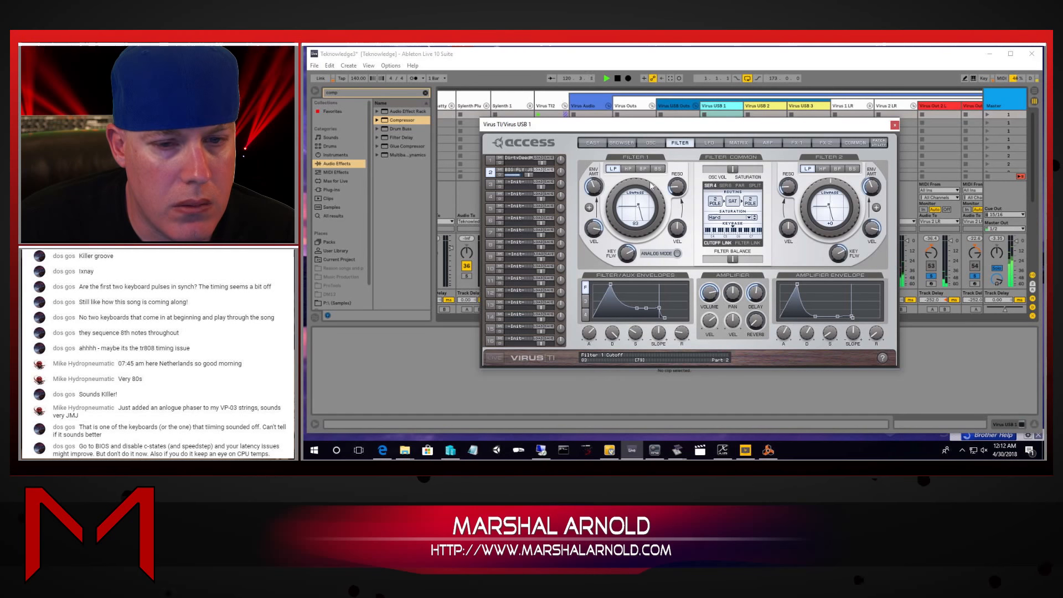
mouse_move(828, 184)
mouse_down()
mouse_move(822, 209)
mouse_move(821, 179)
mouse_up()
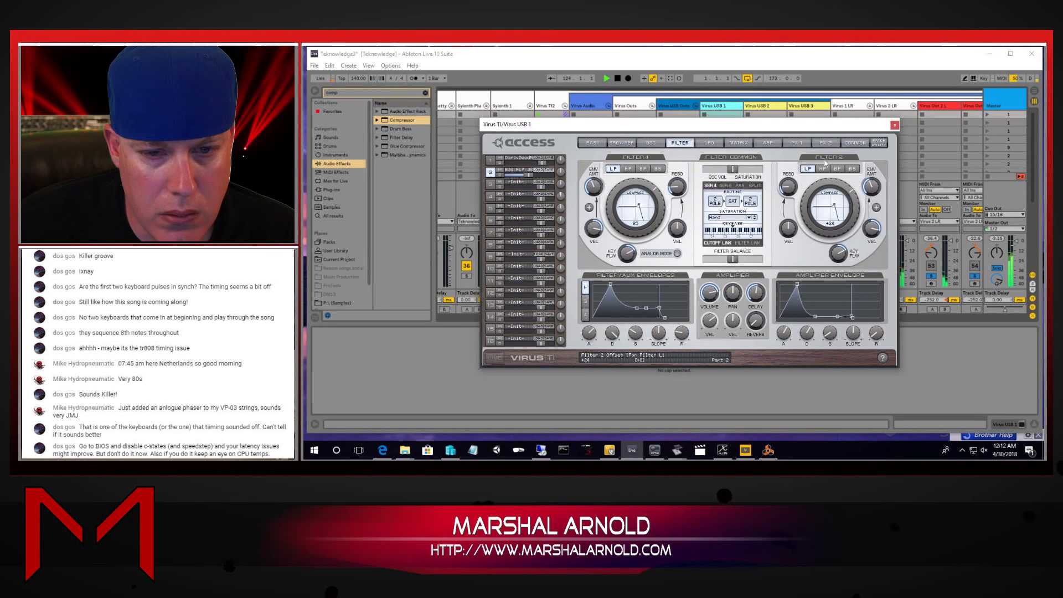
drag(825, 163, 825, 165)
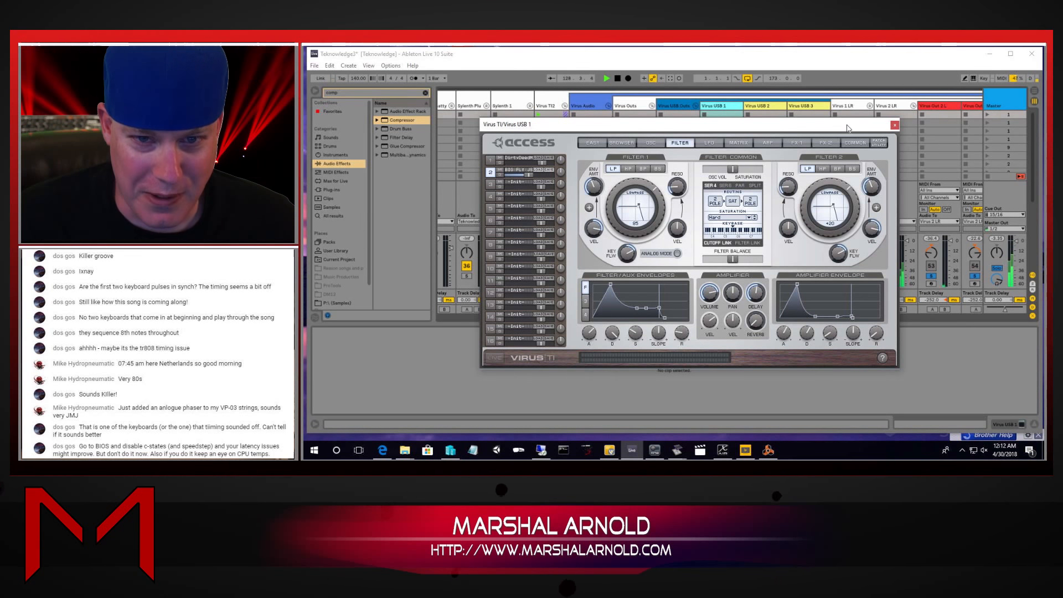
Stop playback and close the Virus TI plug-in window
click(879, 88)
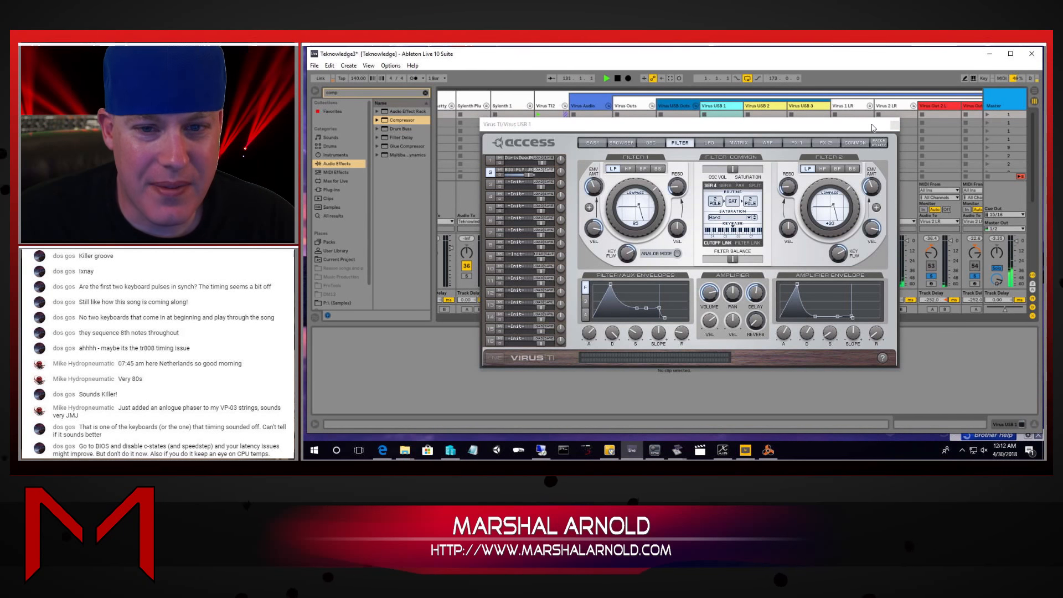
key(space)
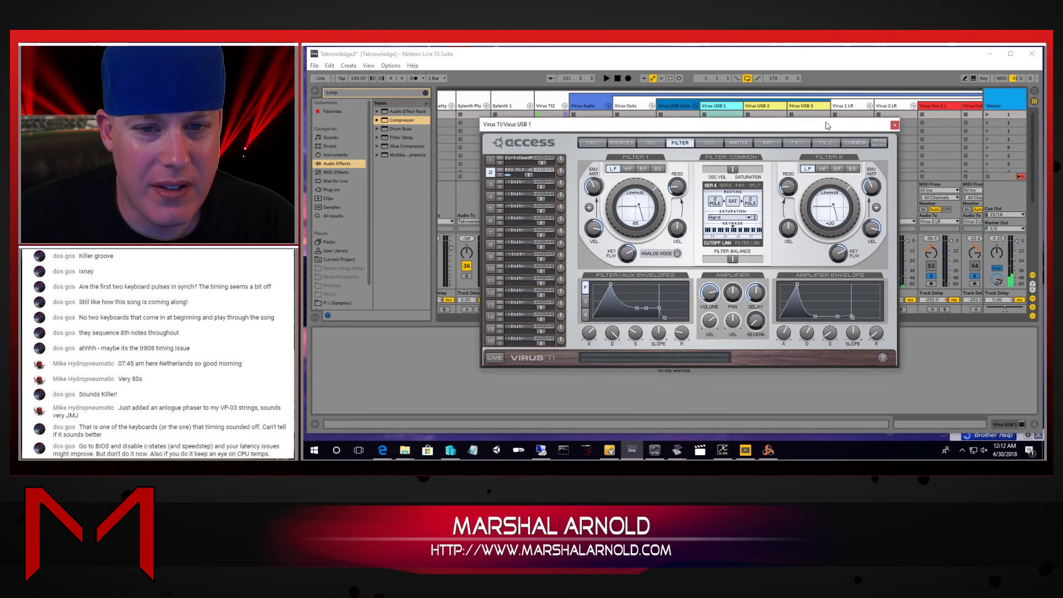
click(894, 125)
Open the clip on the MIDI 2 track and extend its loop to end at bar 6
drag(702, 318, 821, 288)
click(751, 309)
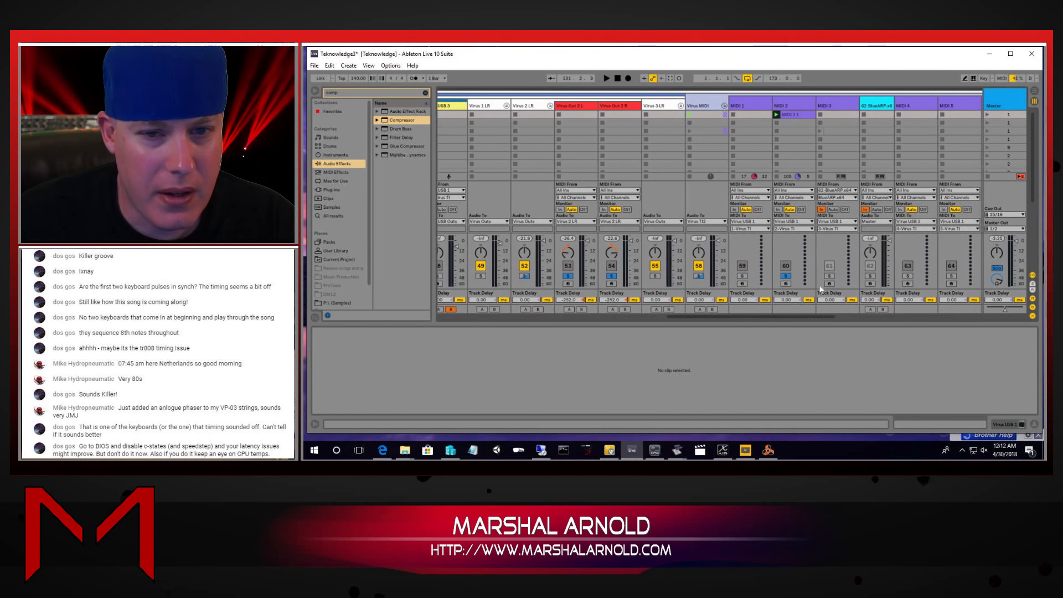
click(799, 114)
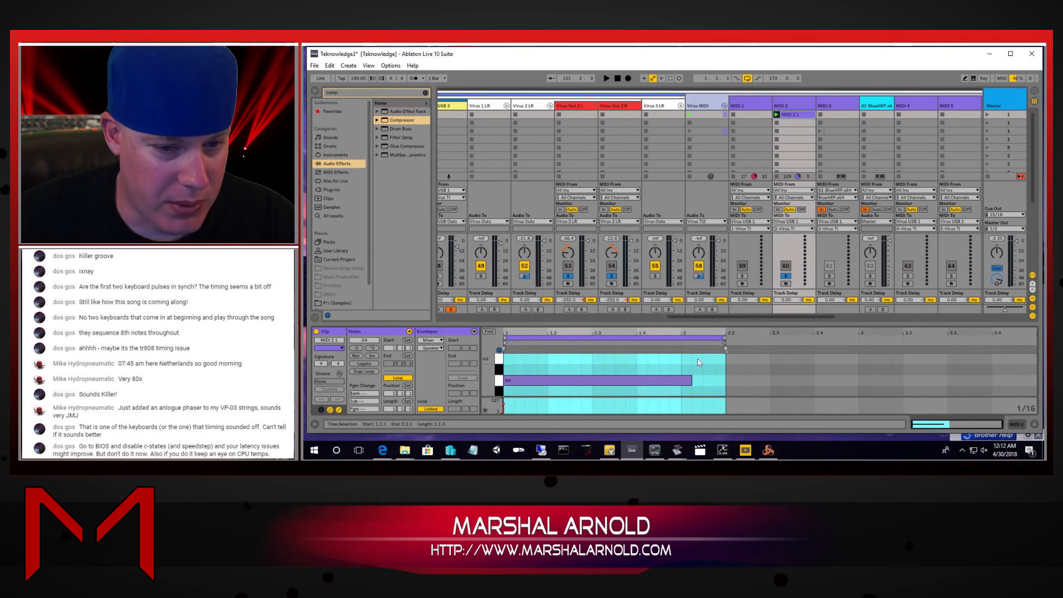
mouse_move(724, 335)
mouse_down()
mouse_move(938, 374)
mouse_move(883, 375)
mouse_up()
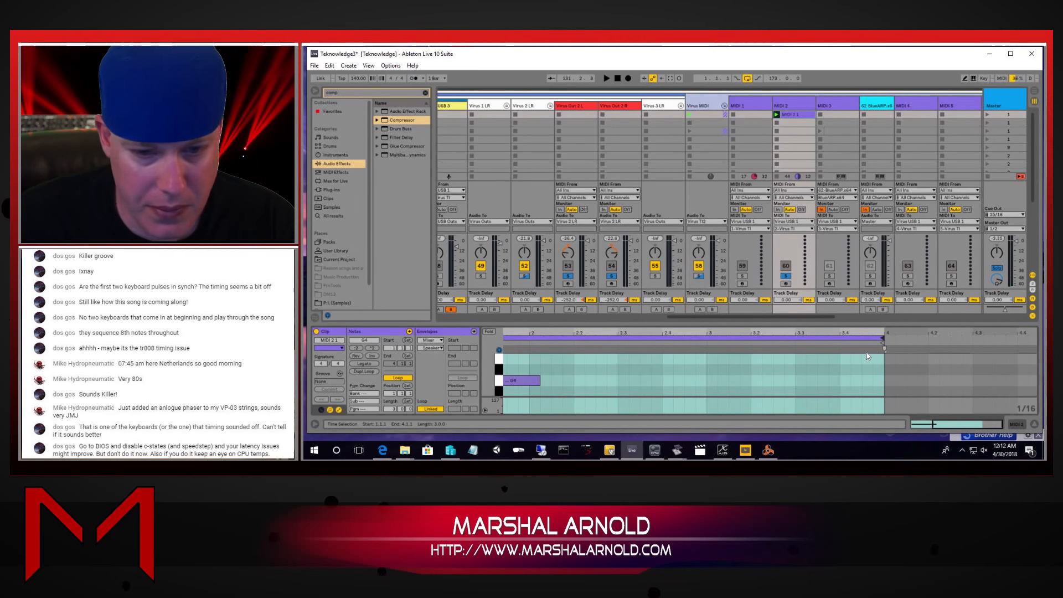
drag(883, 337, 960, 368)
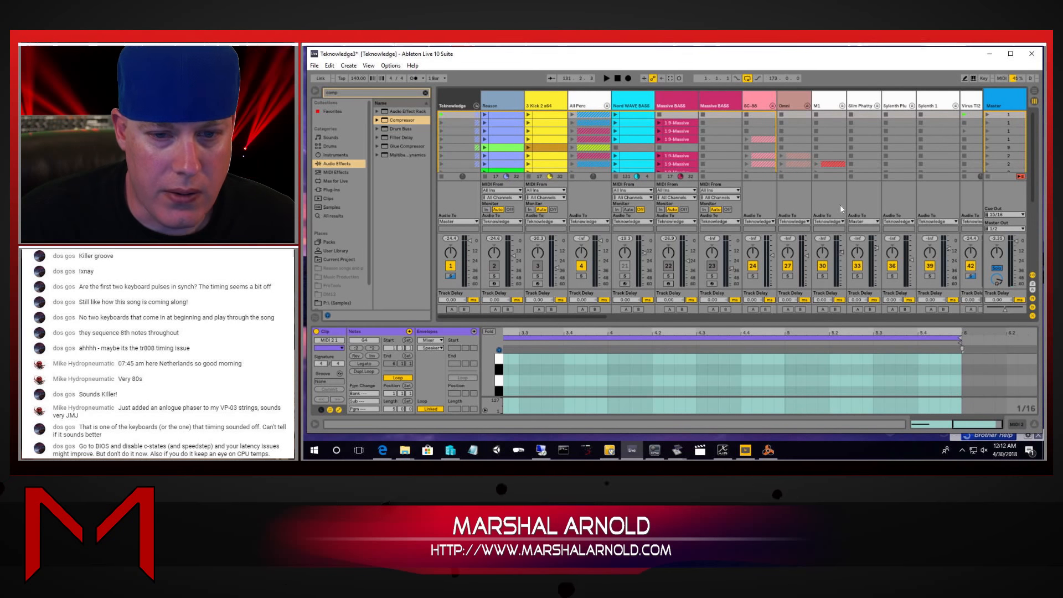
drag(604, 317, 862, 302)
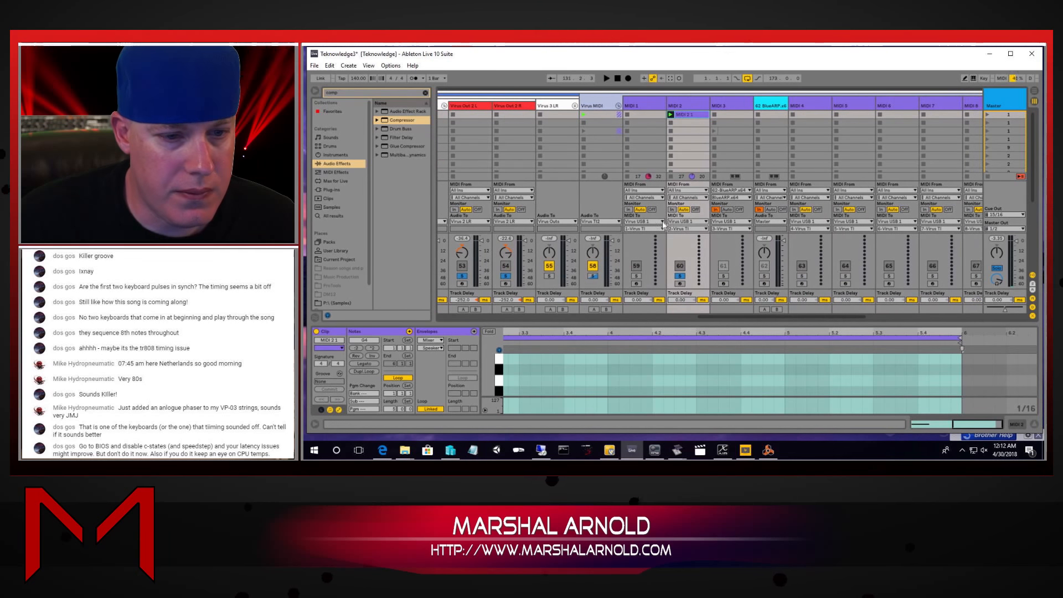
double_click(618, 335)
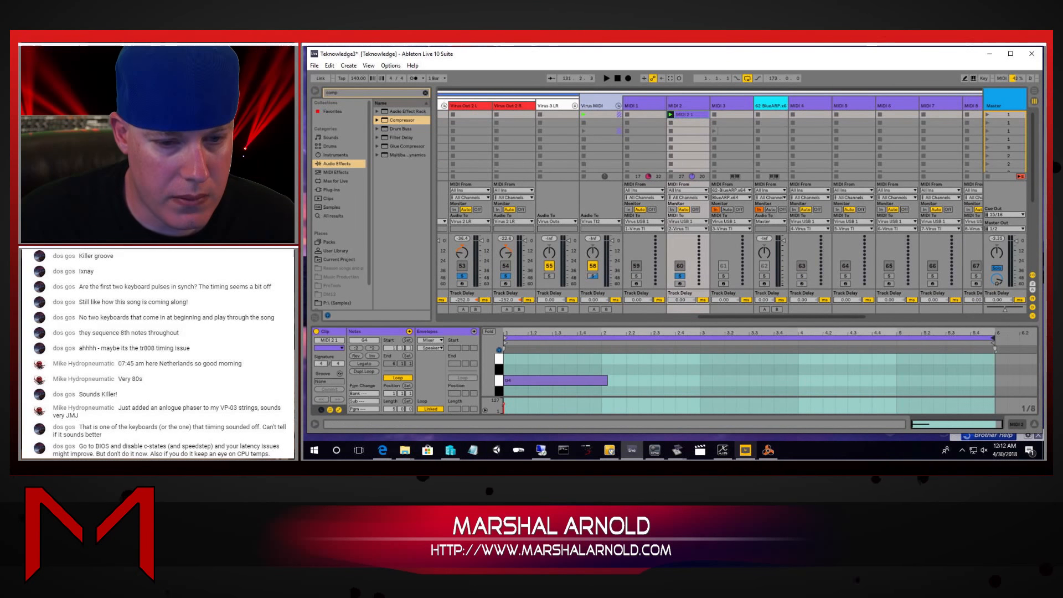
Delete the note at the clip's start and place a one-bar note on the same pitch at bar 5
double_click(588, 379)
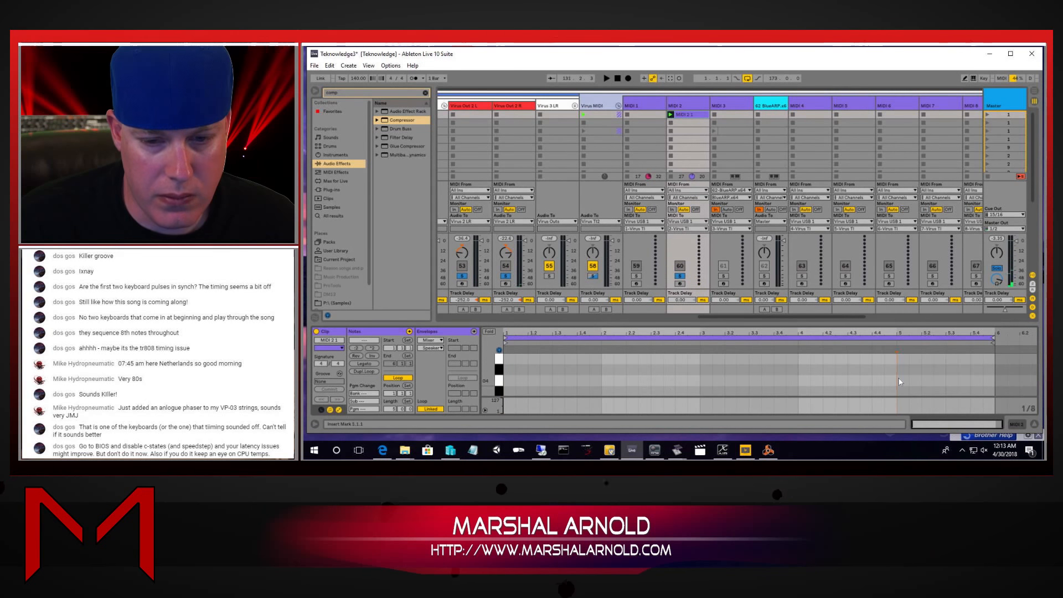
drag(959, 386, 995, 387)
double_click(912, 383)
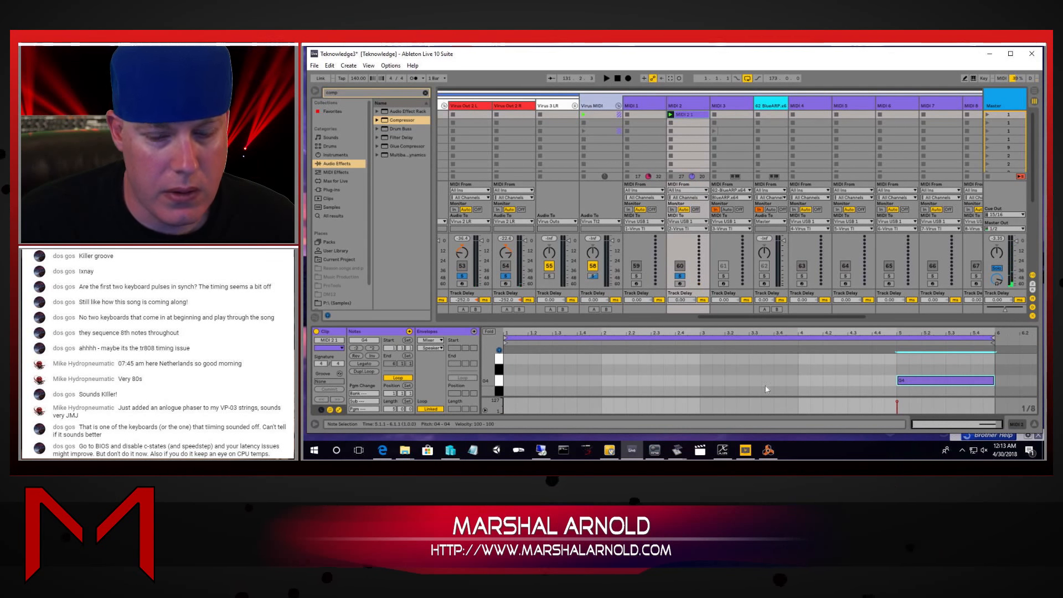
Insert a Ping Pong Delay between EQ Eight and Compressor on the Virus 2 LR track and lower its Dry/Wet amount
click(1017, 423)
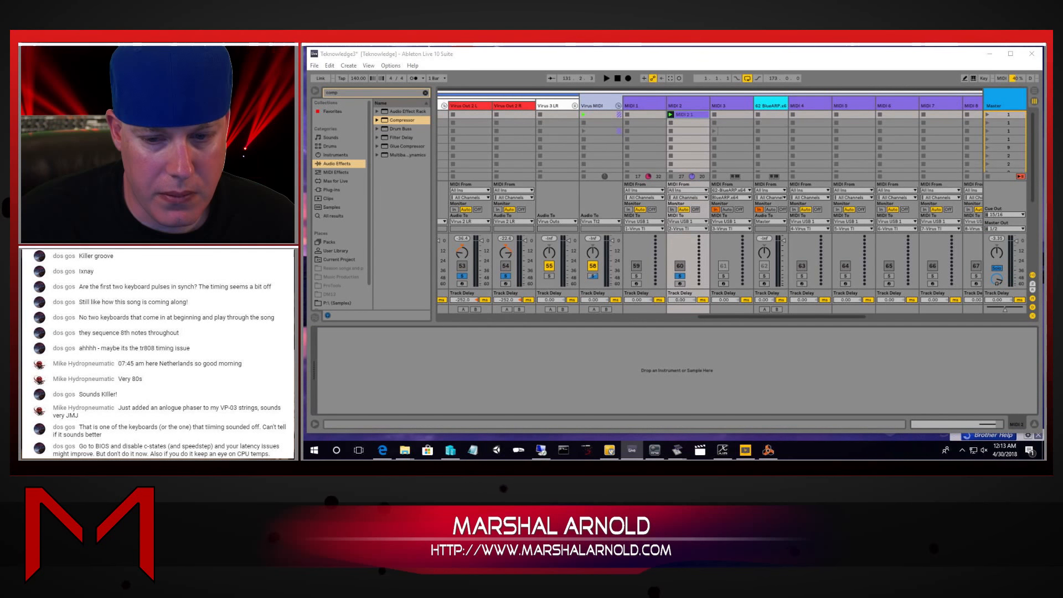
click(966, 424)
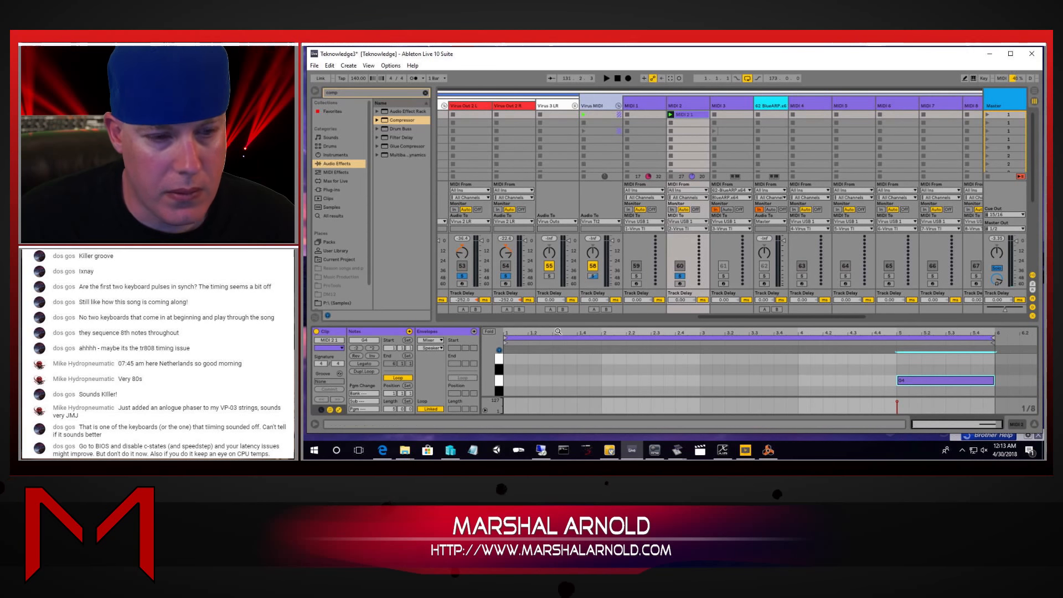
drag(714, 318, 642, 317)
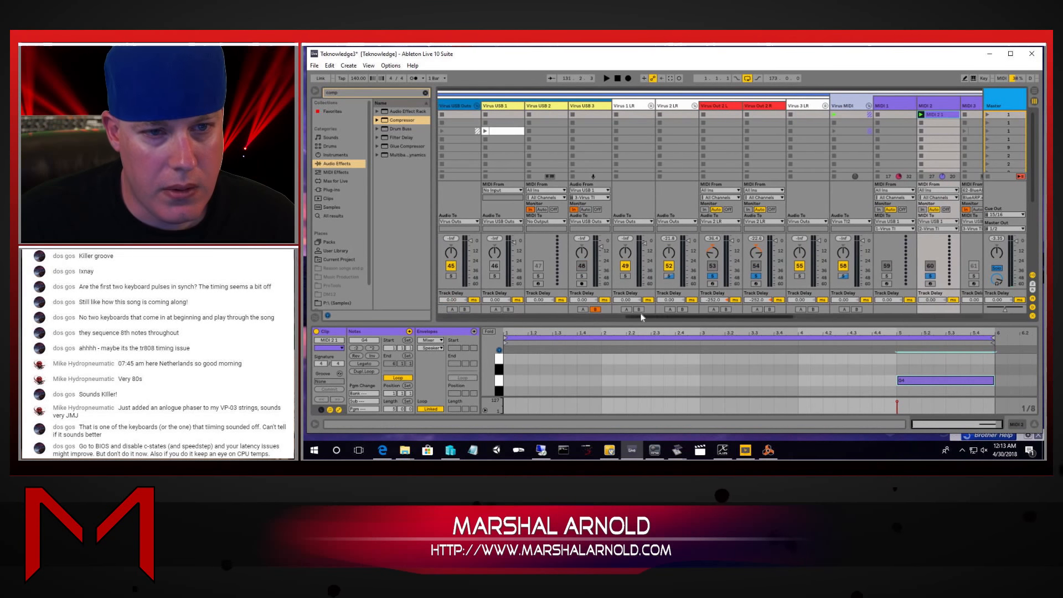
click(678, 105)
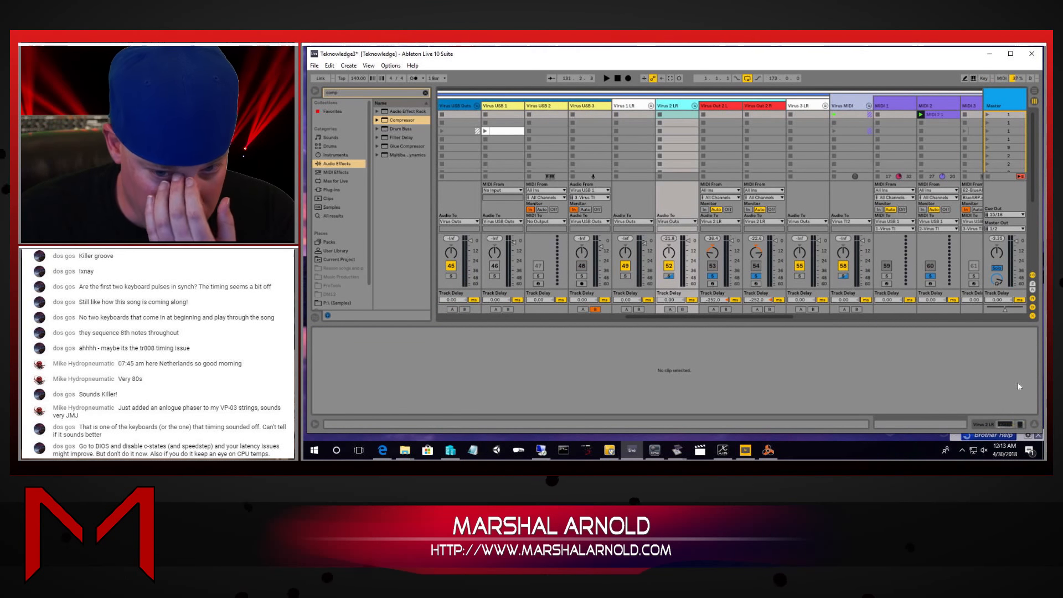
click(986, 424)
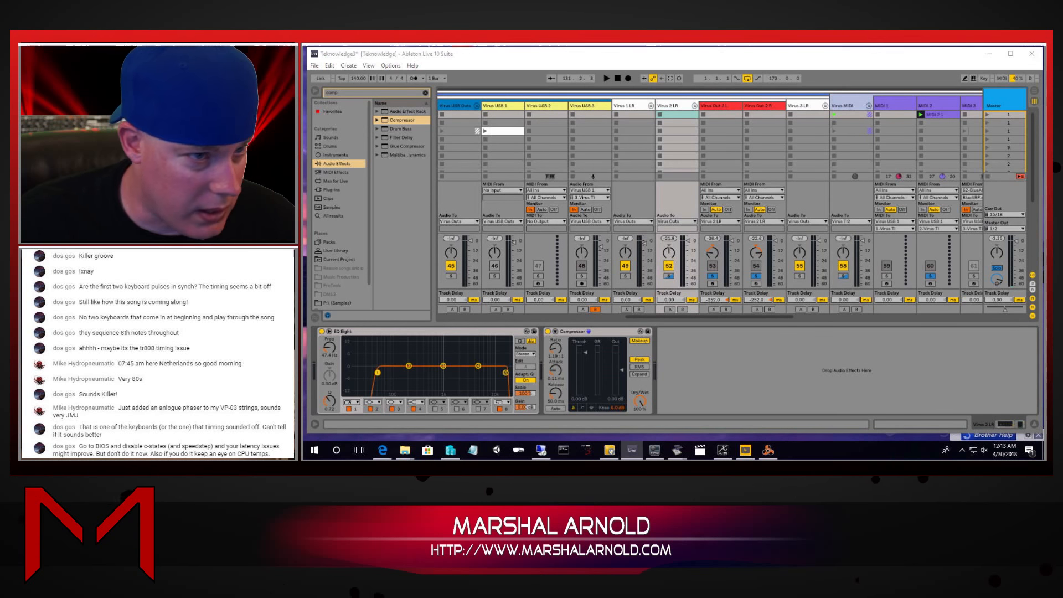
click(357, 92)
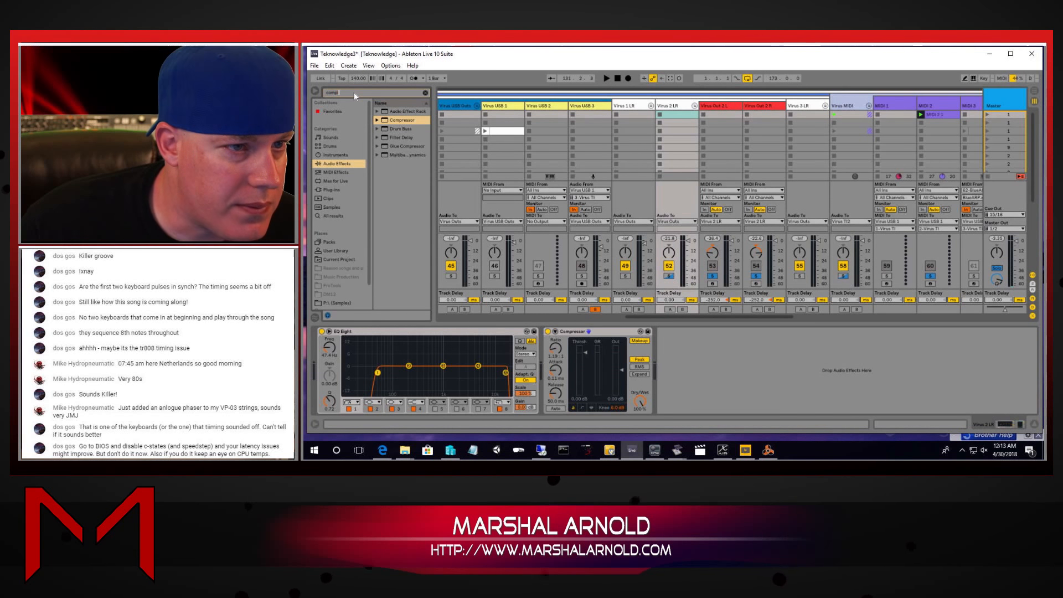
key(BackSpace)
text(del)
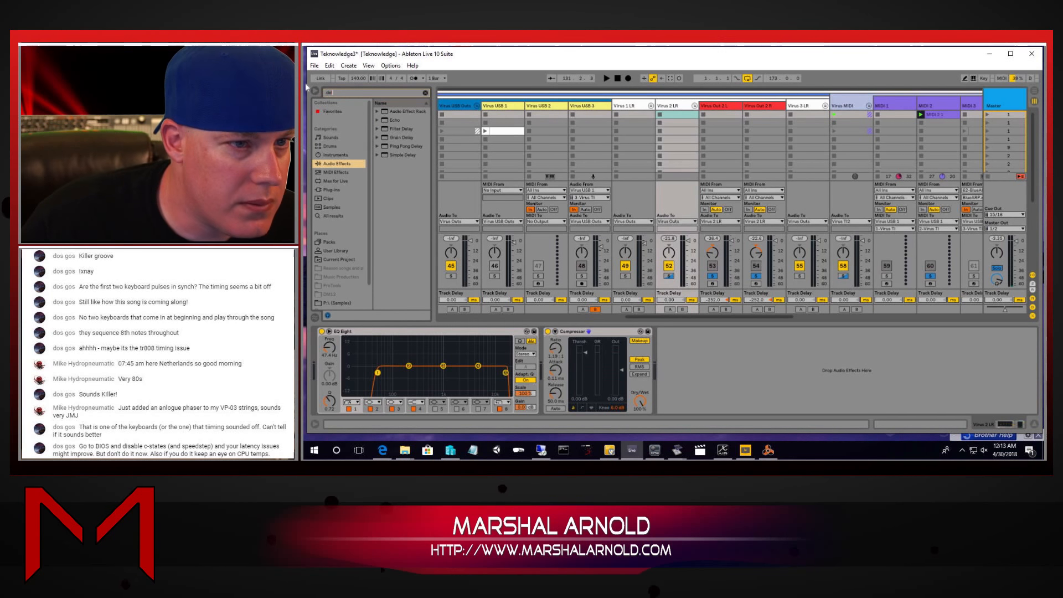
drag(406, 146, 559, 385)
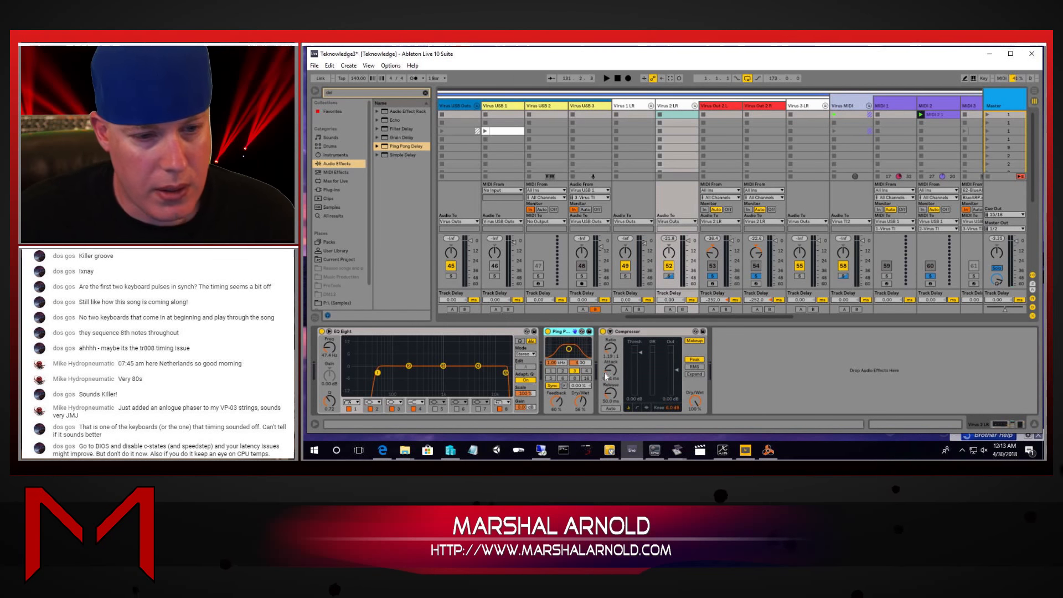
drag(580, 402, 580, 411)
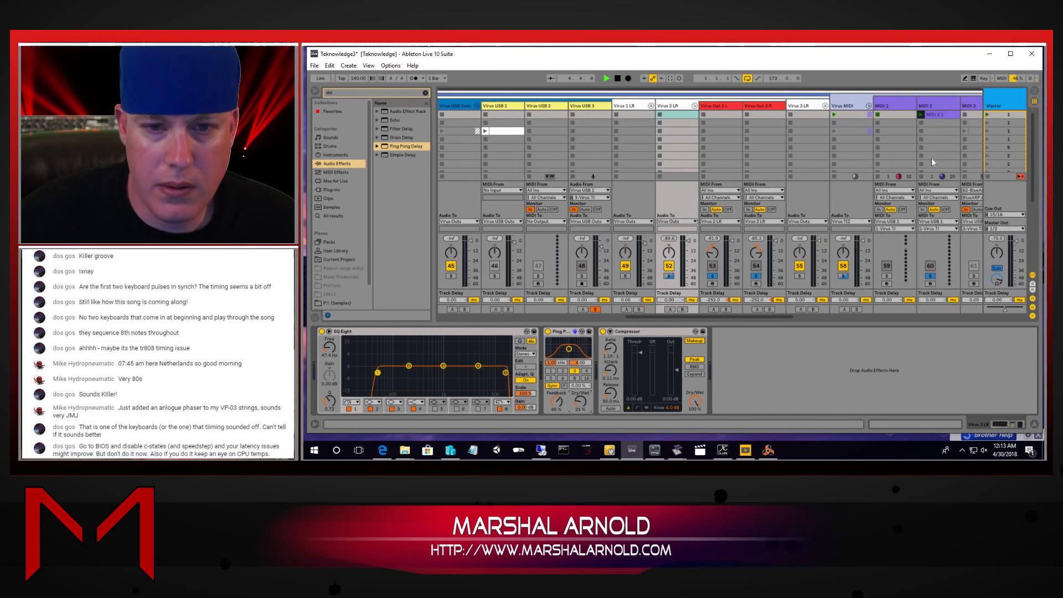
Show the MIDI 2 clip's notes, turn off solo on Virus 2 LR, and restart playback of the full mix
click(938, 114)
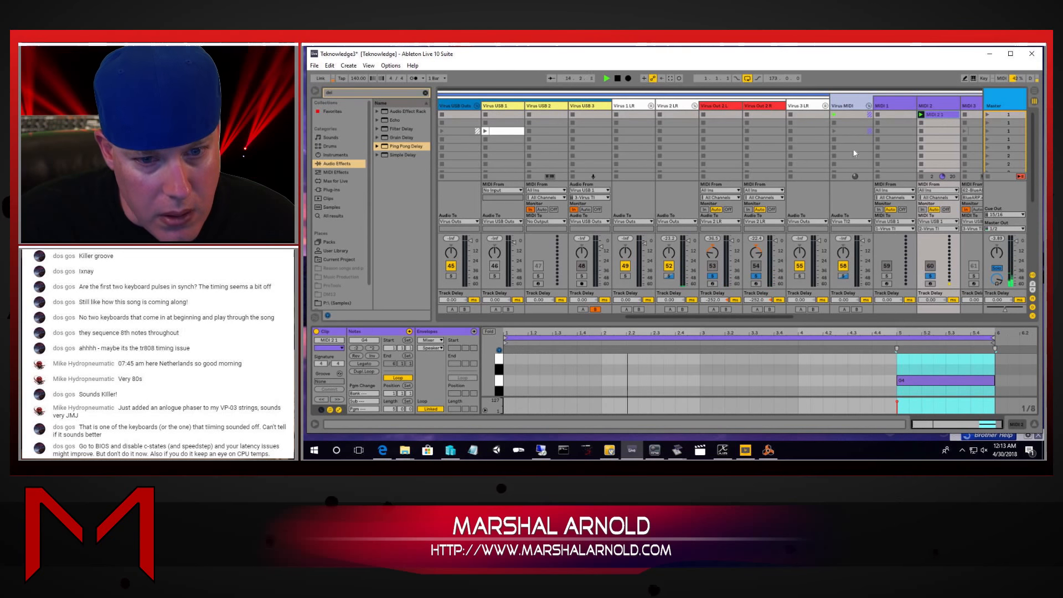
click(668, 276)
click(669, 275)
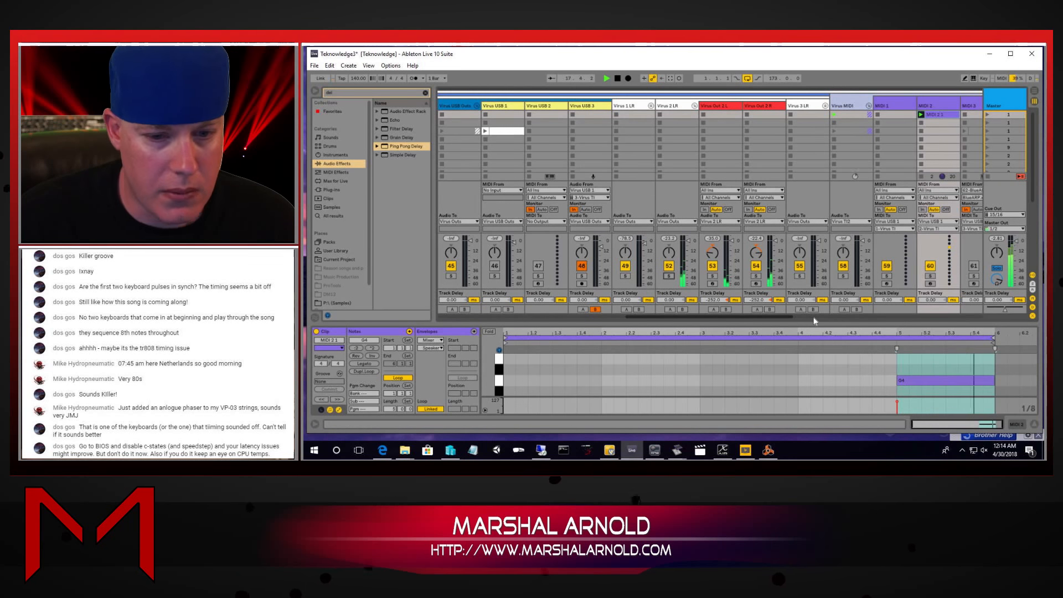
drag(766, 317, 559, 311)
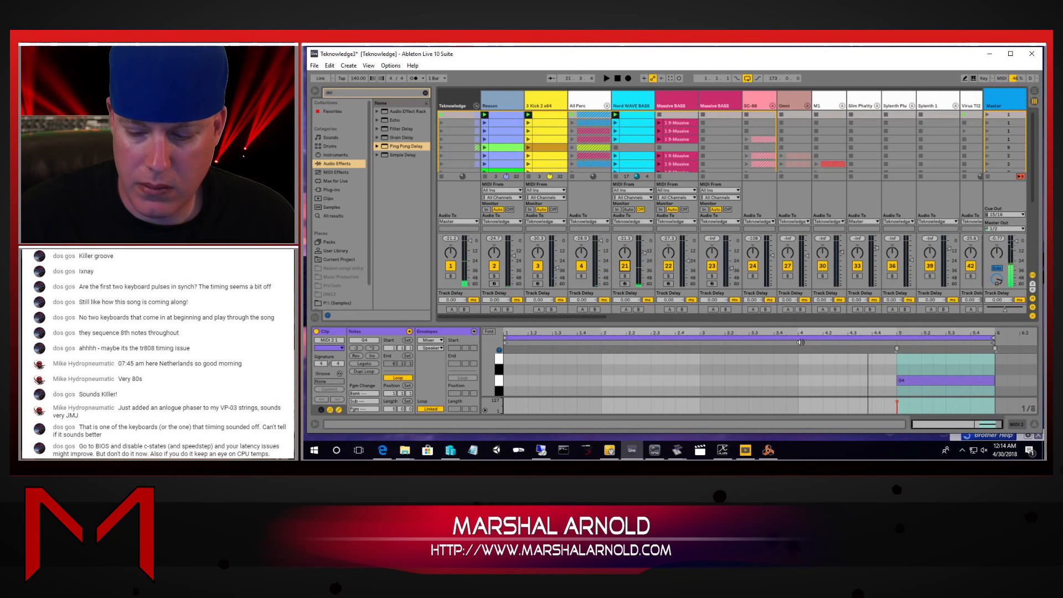
key(space)
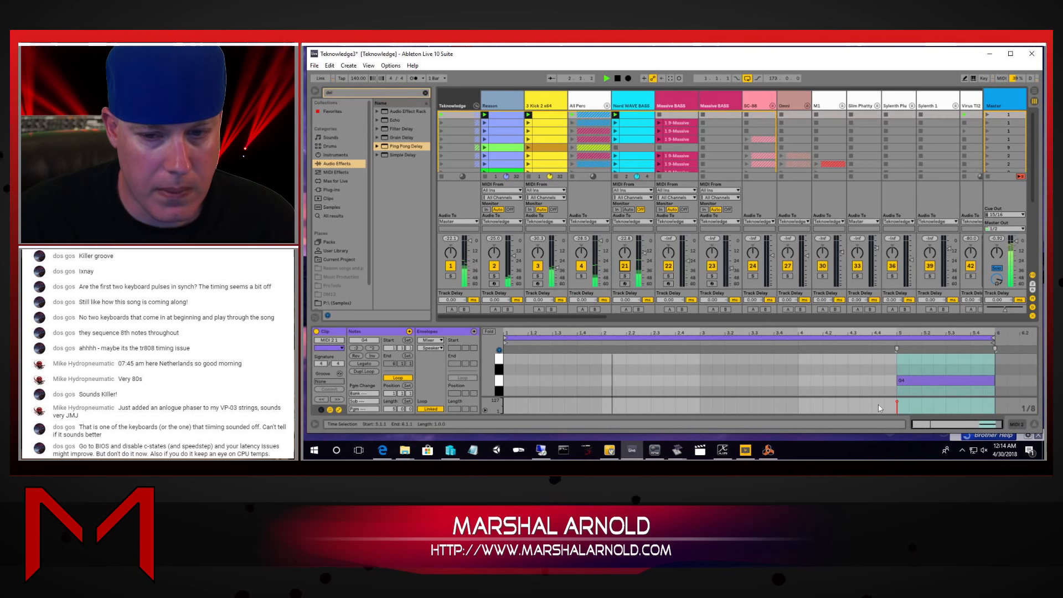
Extend the MIDI 2 clip's loop to eight bars and move its note to the start of bar 8
click(993, 340)
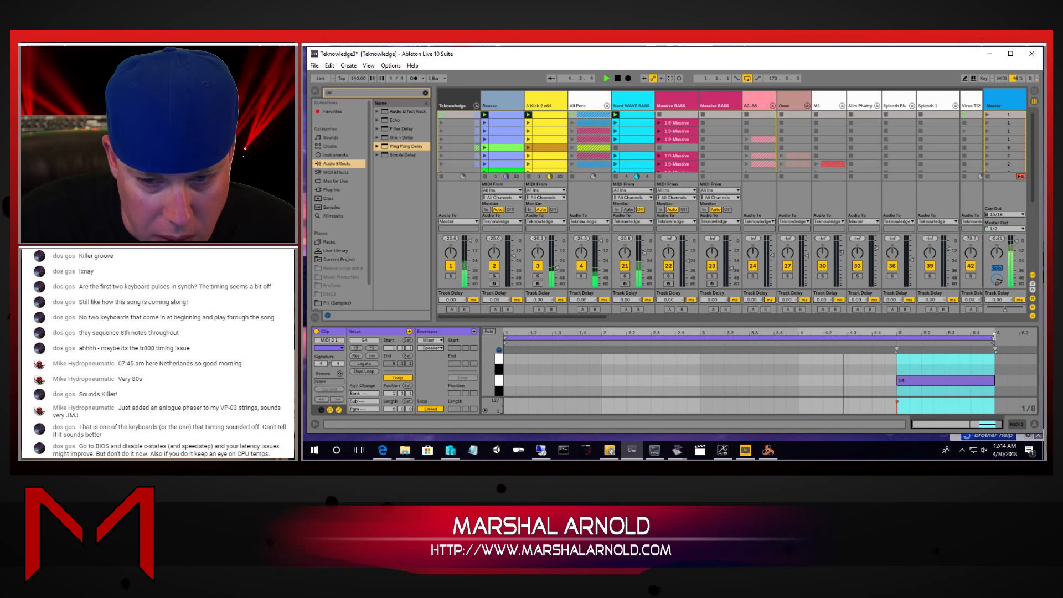
drag(994, 338, 966, 363)
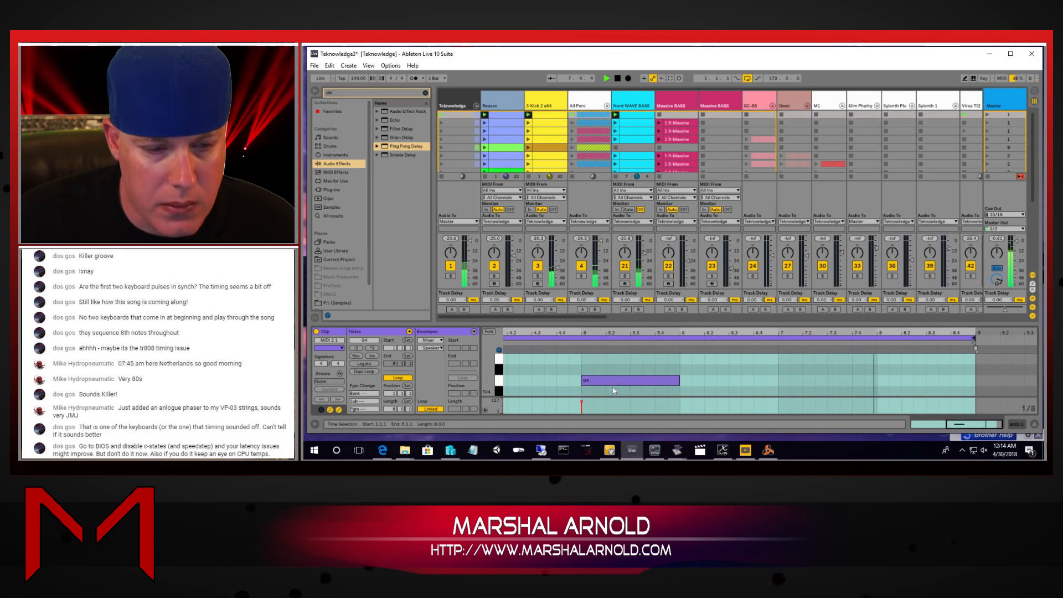
drag(605, 381, 913, 384)
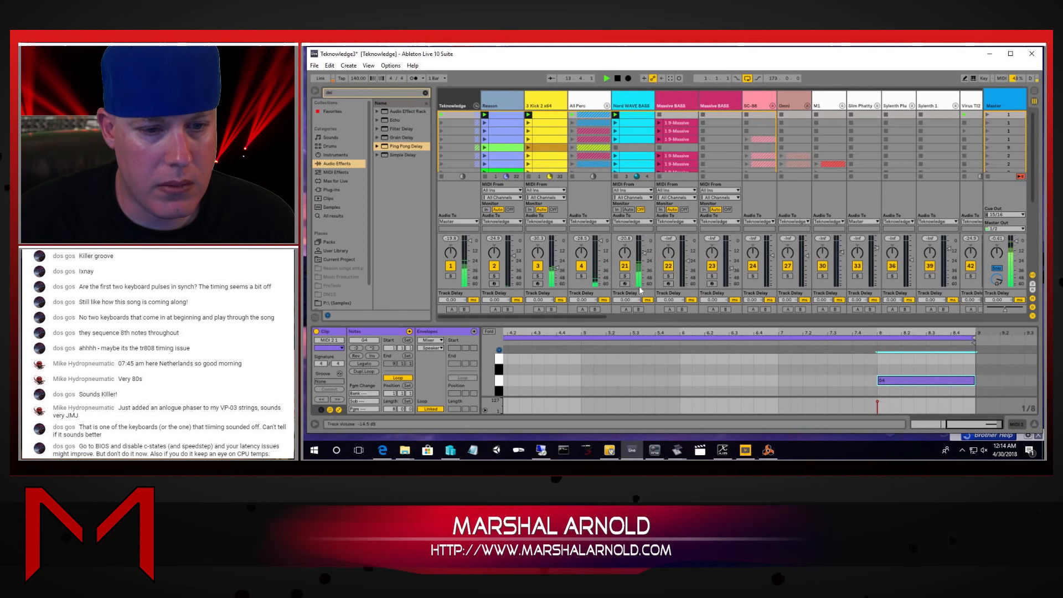
Check the bar 8 note in the MIDI 2 clip while listening to the mix, and stop playback
drag(591, 317, 855, 382)
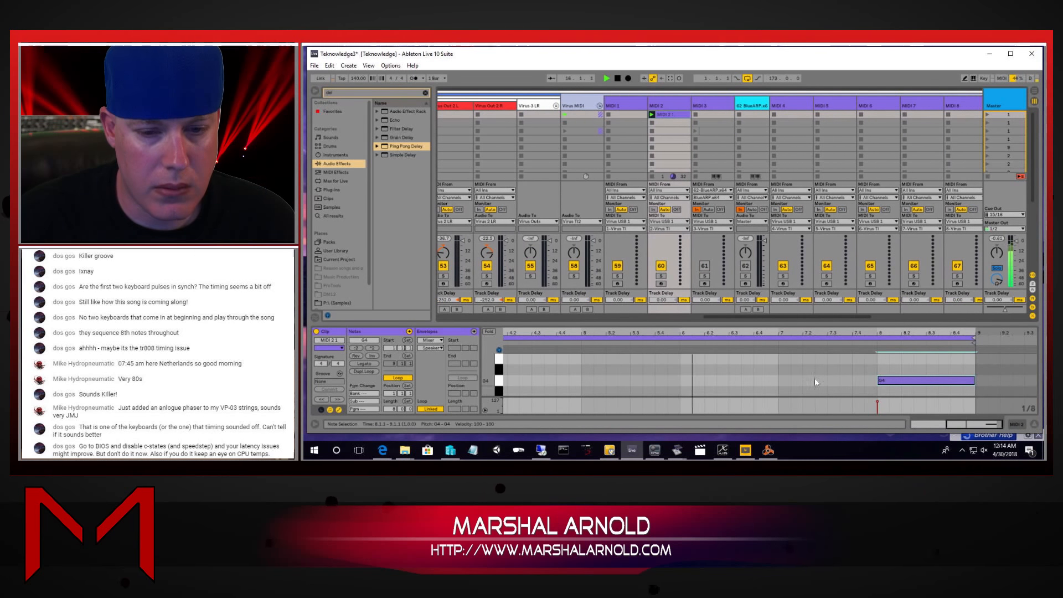
click(902, 379)
scroll(915, 383, down, 5)
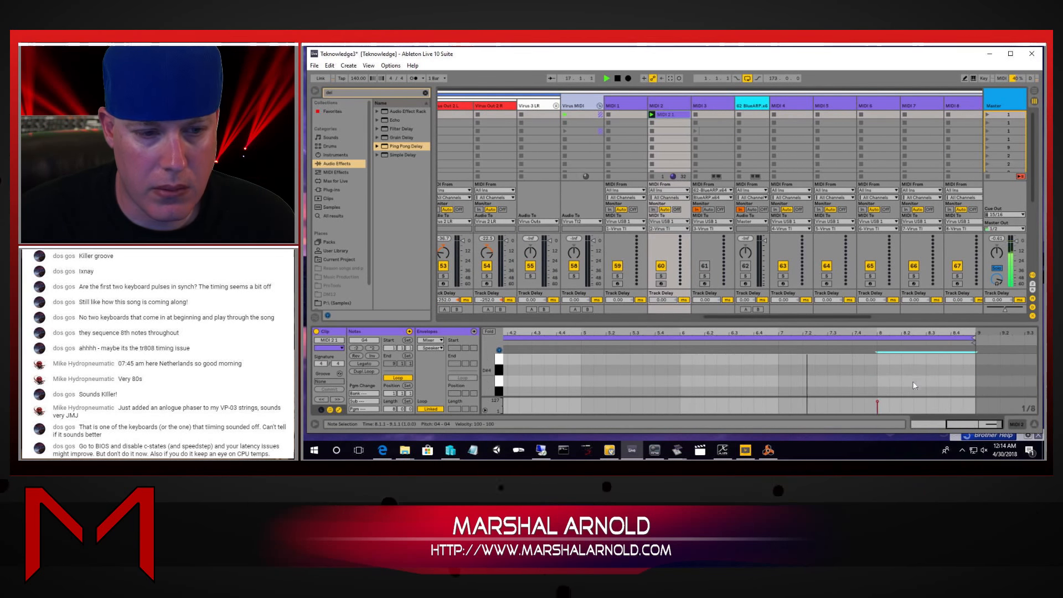
scroll(888, 354, up, 4)
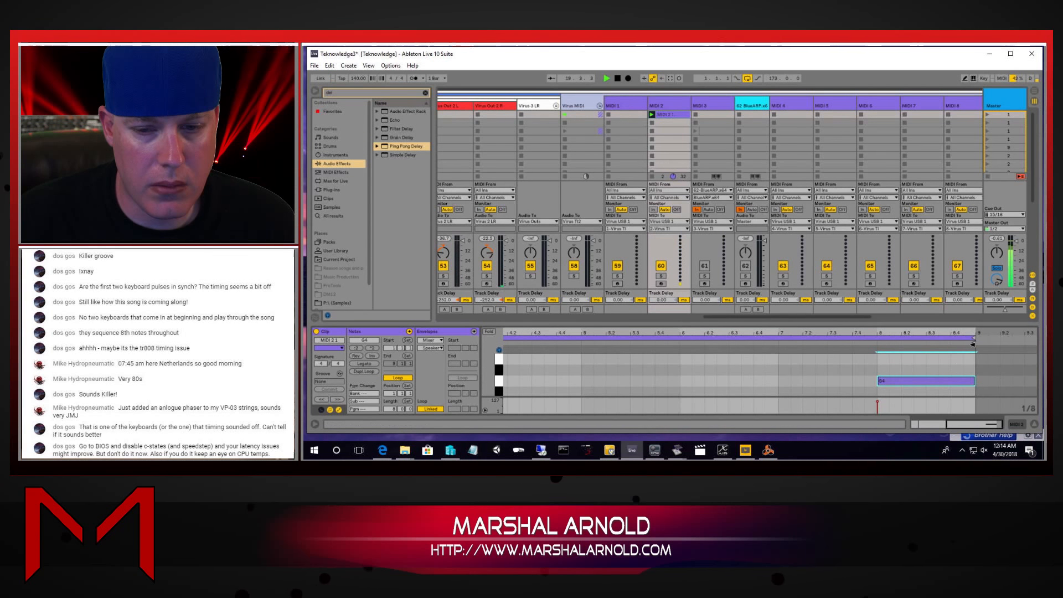
key(space)
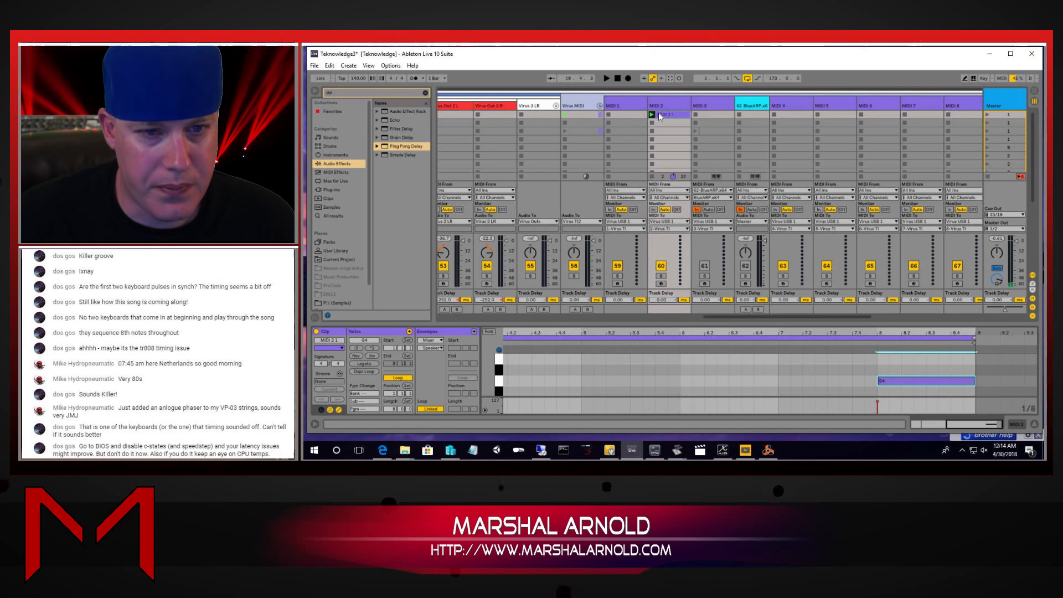
Move the MIDI 2 clip down to the fourth scene, the one above scene 9, and listen to it in playback
drag(661, 113, 666, 139)
key(space)
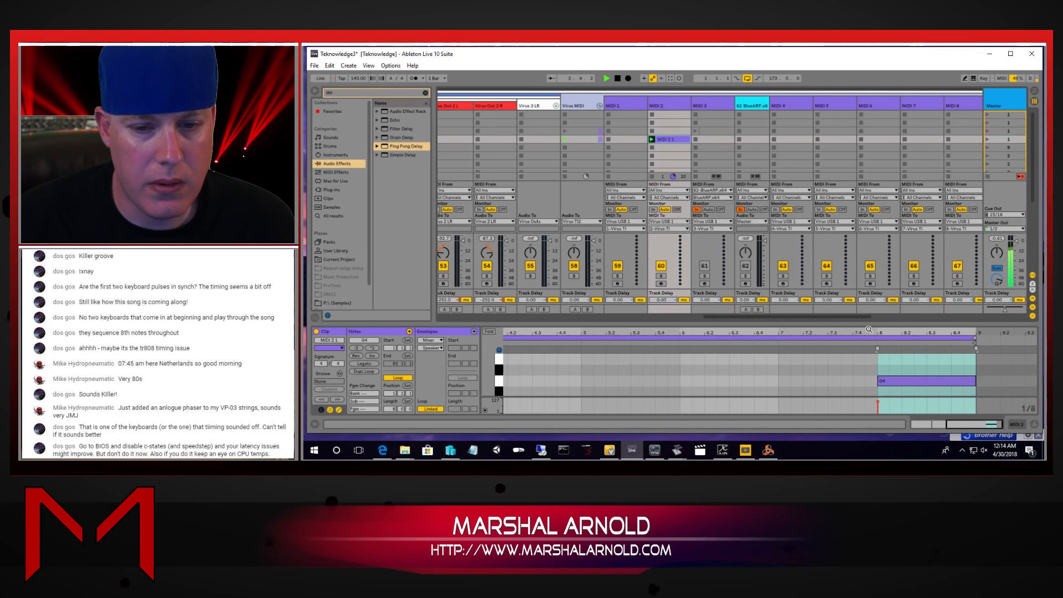
drag(867, 331, 874, 310)
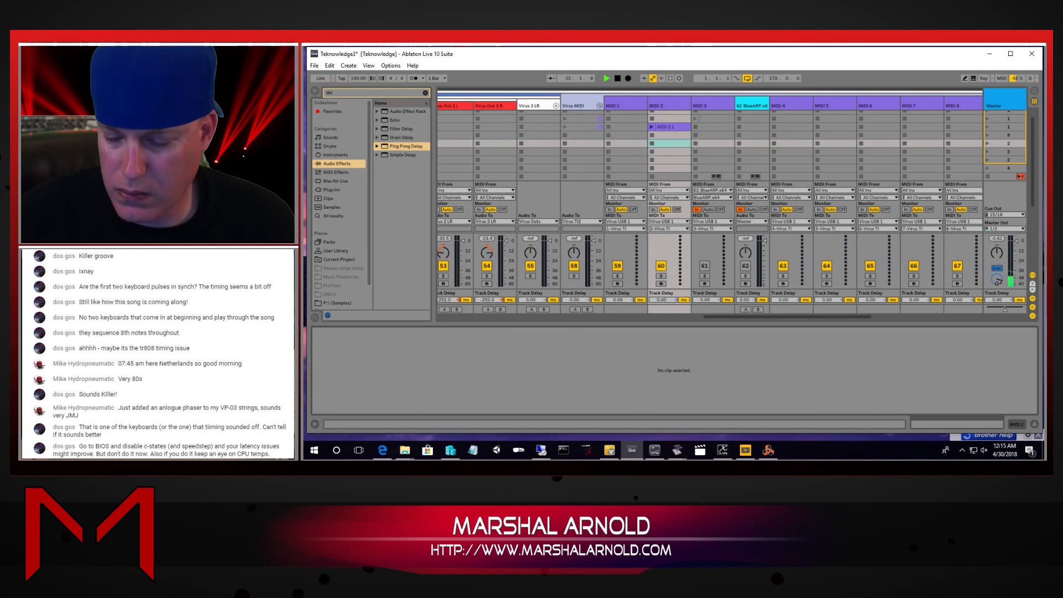
Stop playback and extend the MIDI 2 clip's note so it starts at bar 7
key(space)
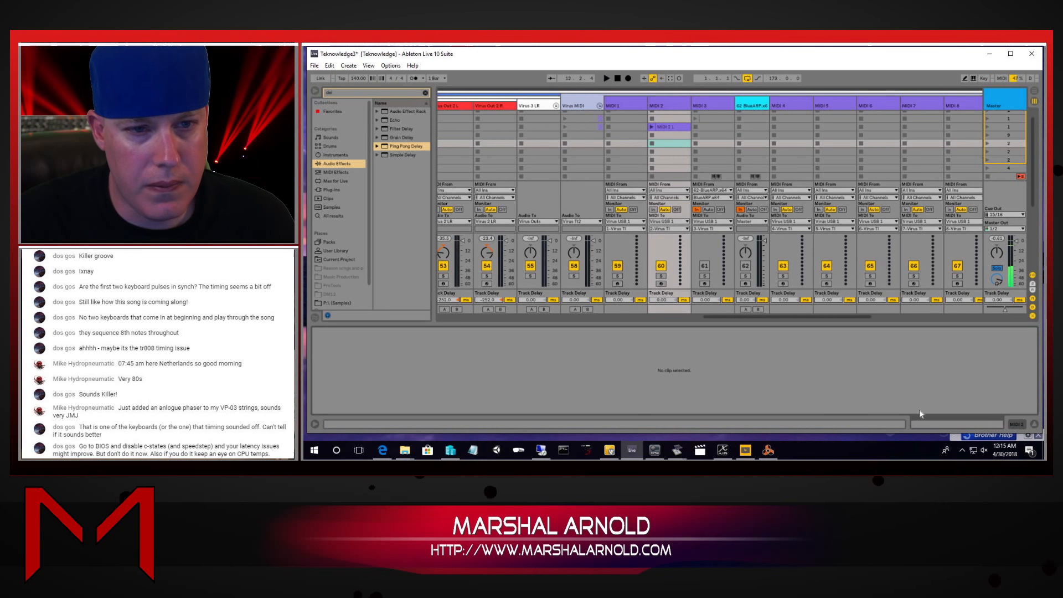
click(674, 128)
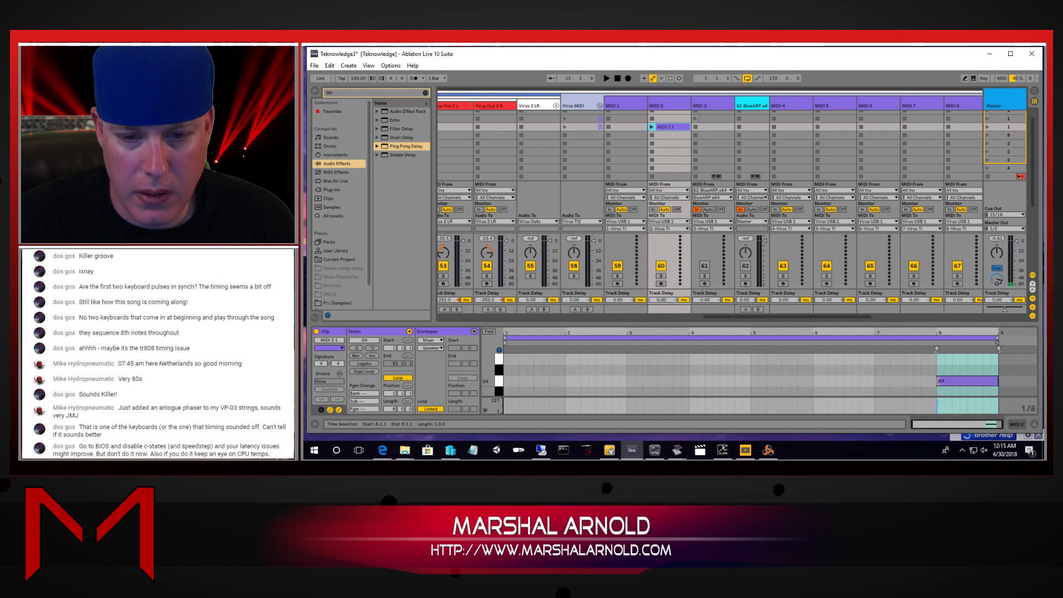
drag(937, 381, 874, 381)
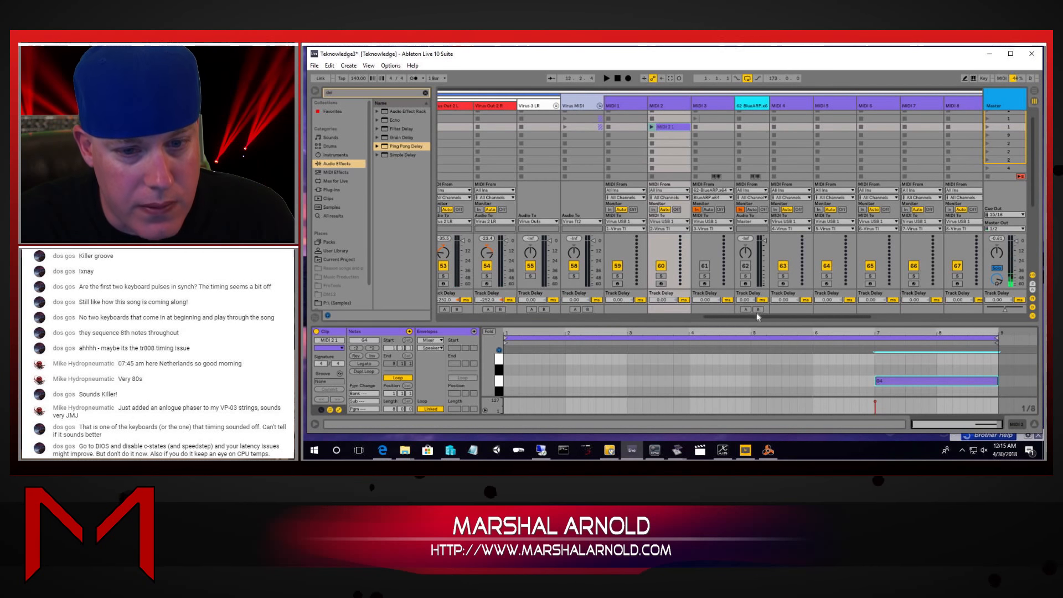
Bring the Virus USB 1 track's Virus TI window into view, check its filter page, and move it back off screen
drag(759, 317, 639, 307)
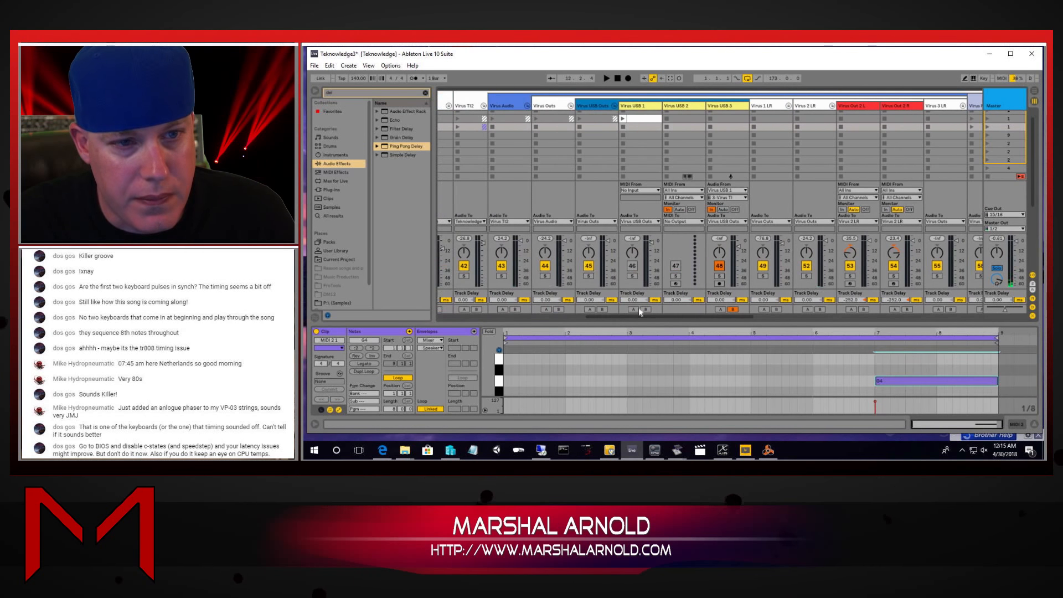
click(651, 111)
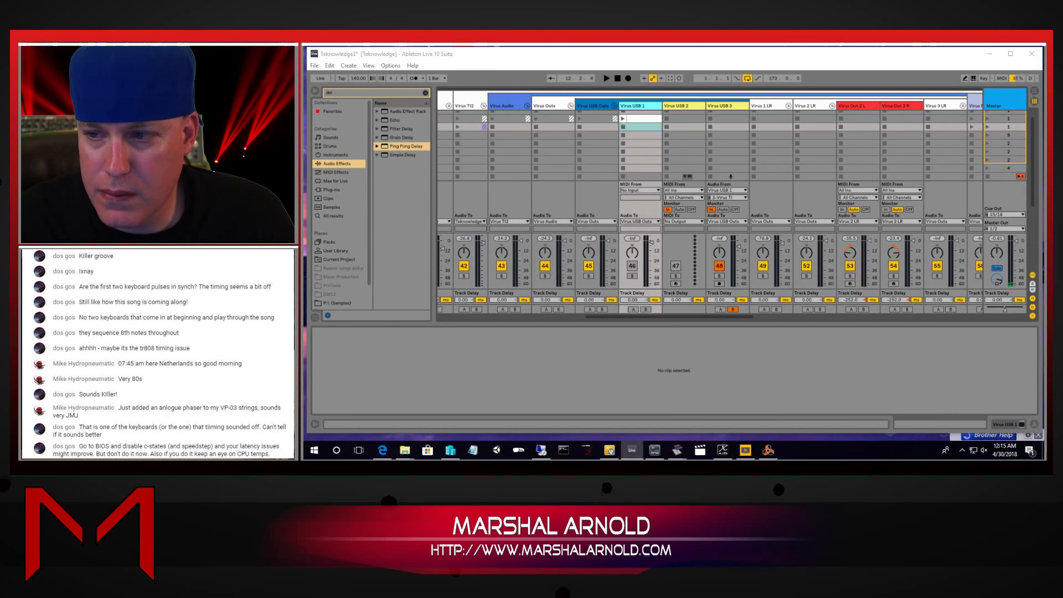
drag(1043, 201, 795, 163)
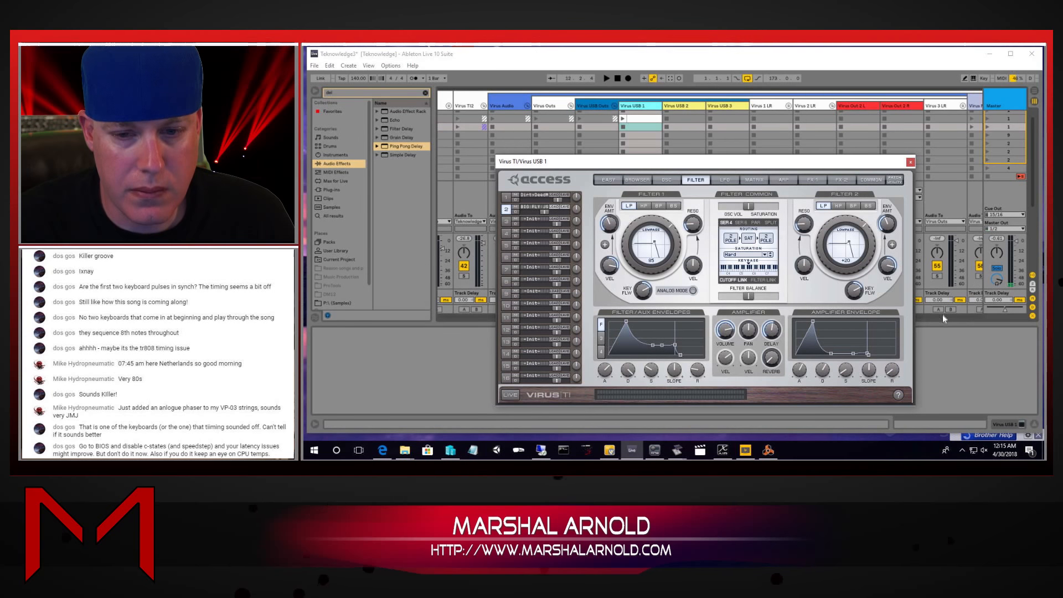
drag(825, 163, 1044, 176)
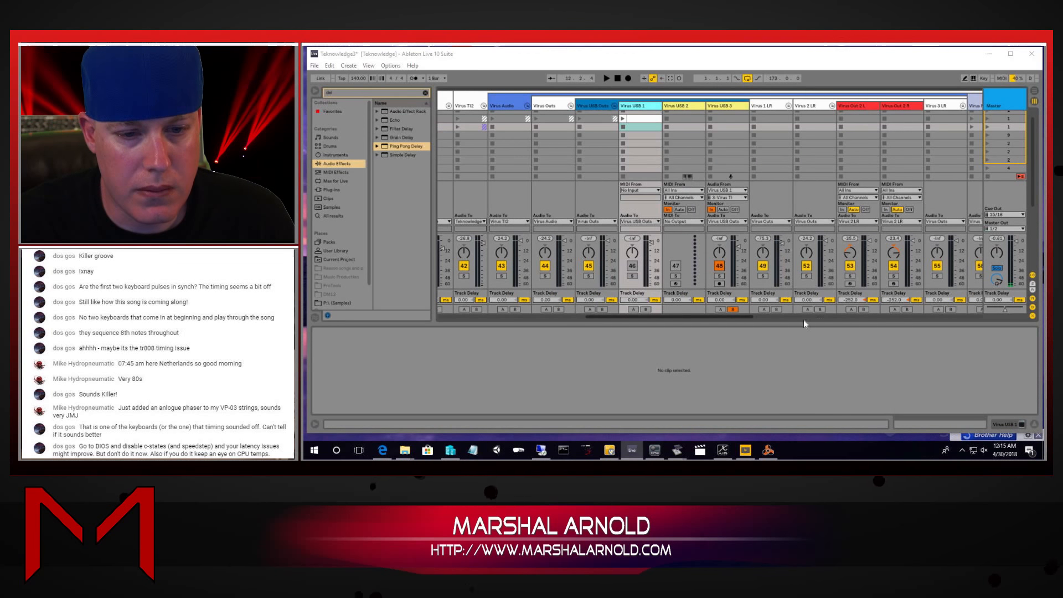
Try soloing MIDI 2, Virus 2 LR, Virus Out 2 L and Virus Out 2 R, and clear the solos
drag(735, 317, 861, 298)
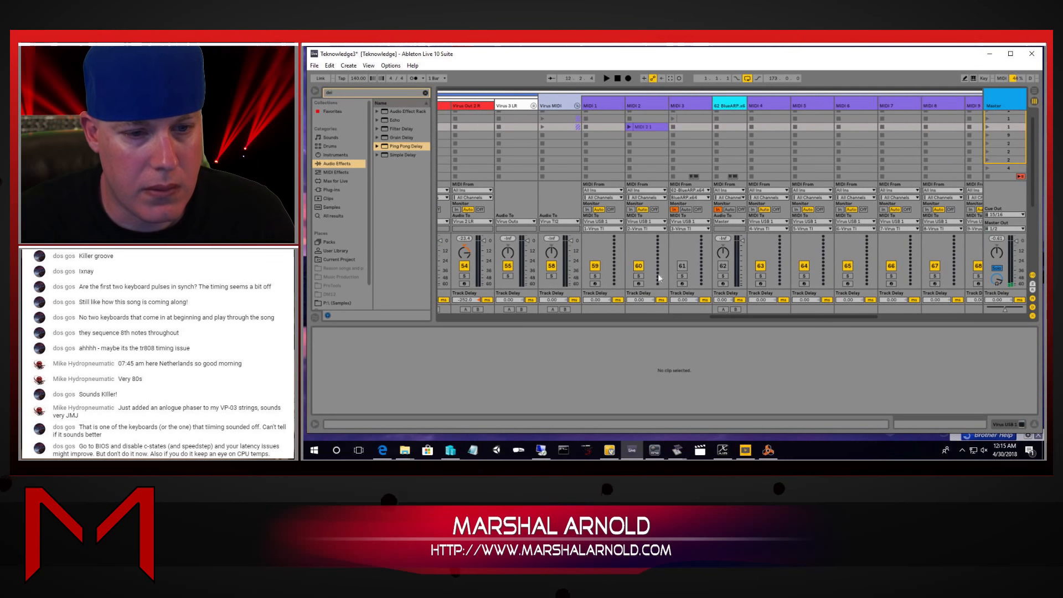
click(639, 277)
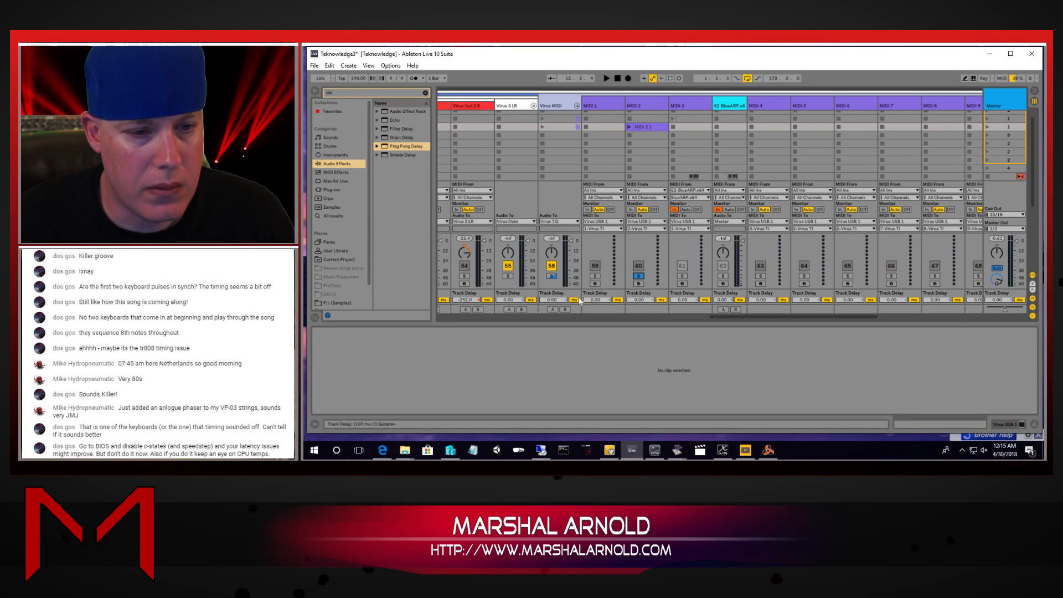
drag(721, 318, 641, 324)
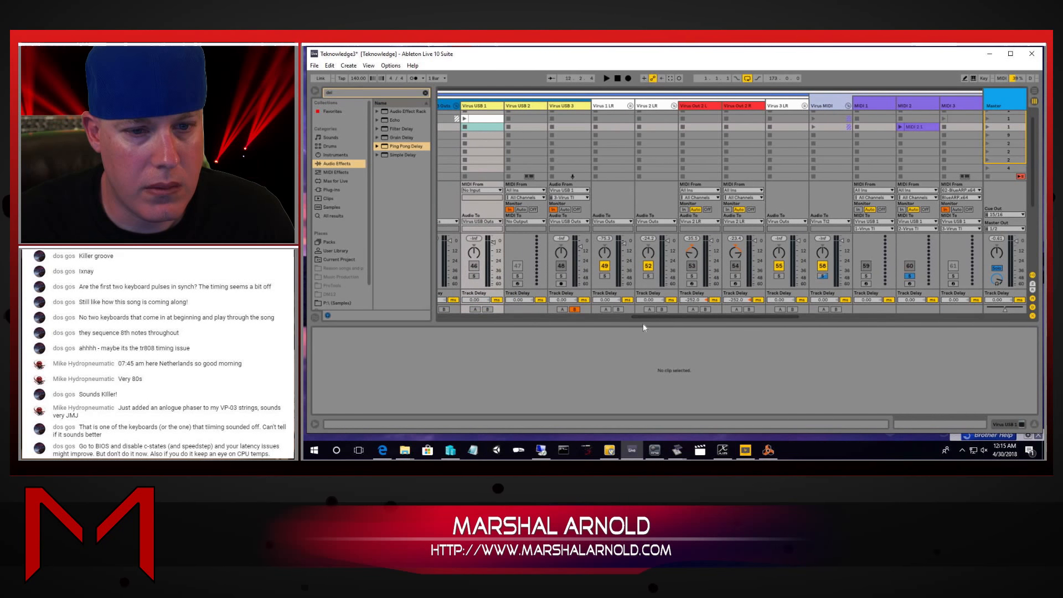
click(648, 276)
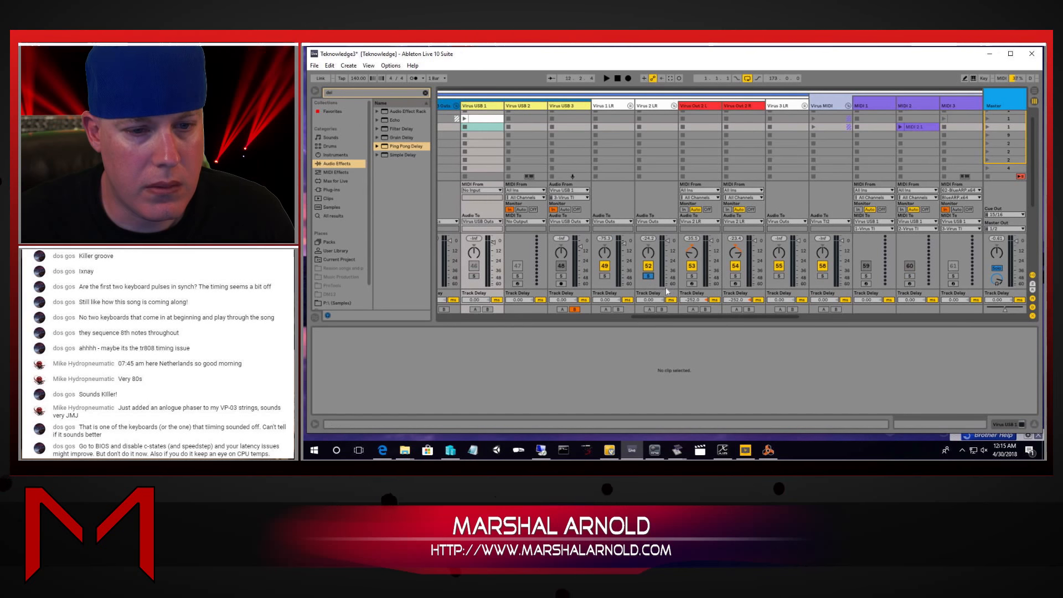
ctrl+click(691, 276)
ctrl+click(735, 275)
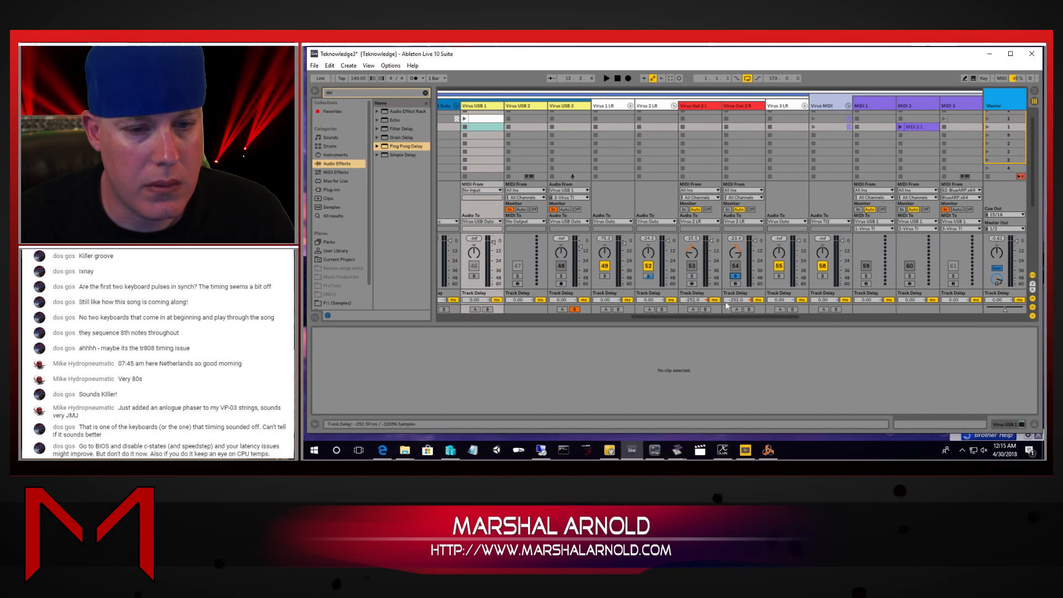
click(691, 276)
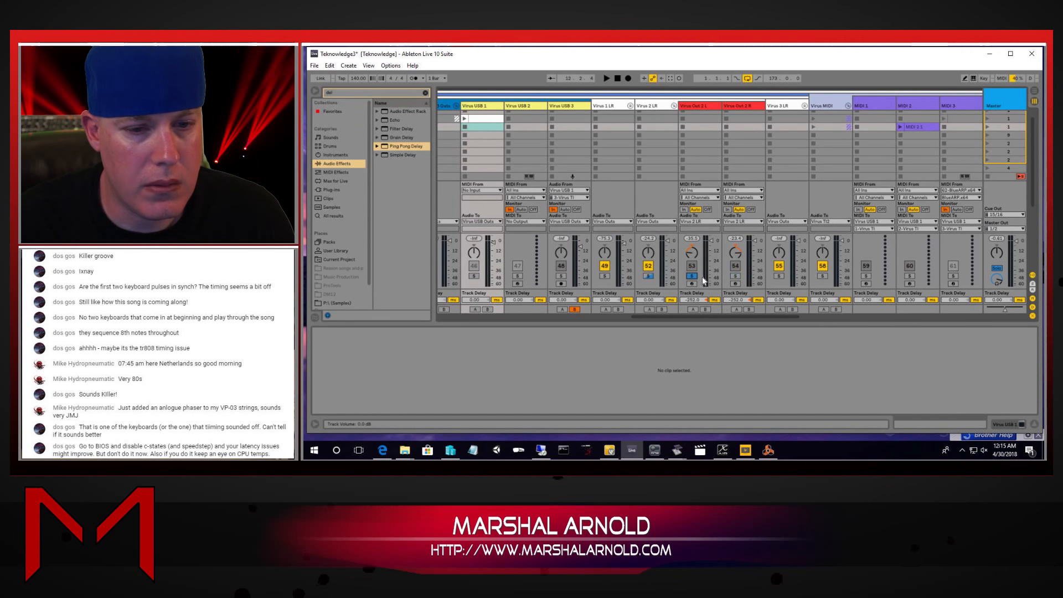
click(691, 276)
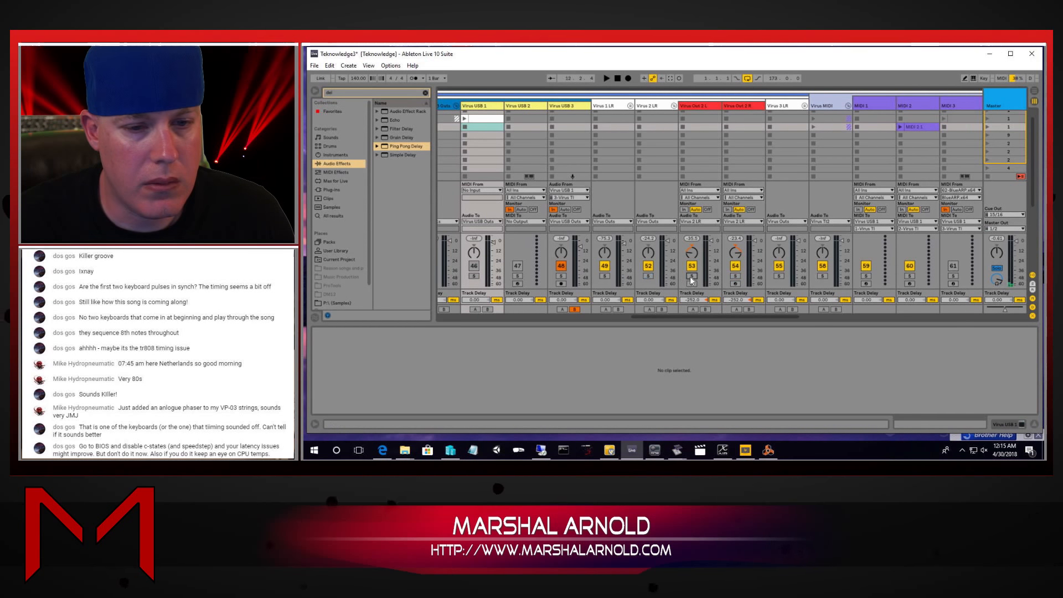
Try soloing Virus Out 2 L and Virus Out 2 R together, and leave only the MIDI 2 track soloed
ctrl+click(735, 276)
drag(763, 316, 816, 317)
ctrl+click(724, 276)
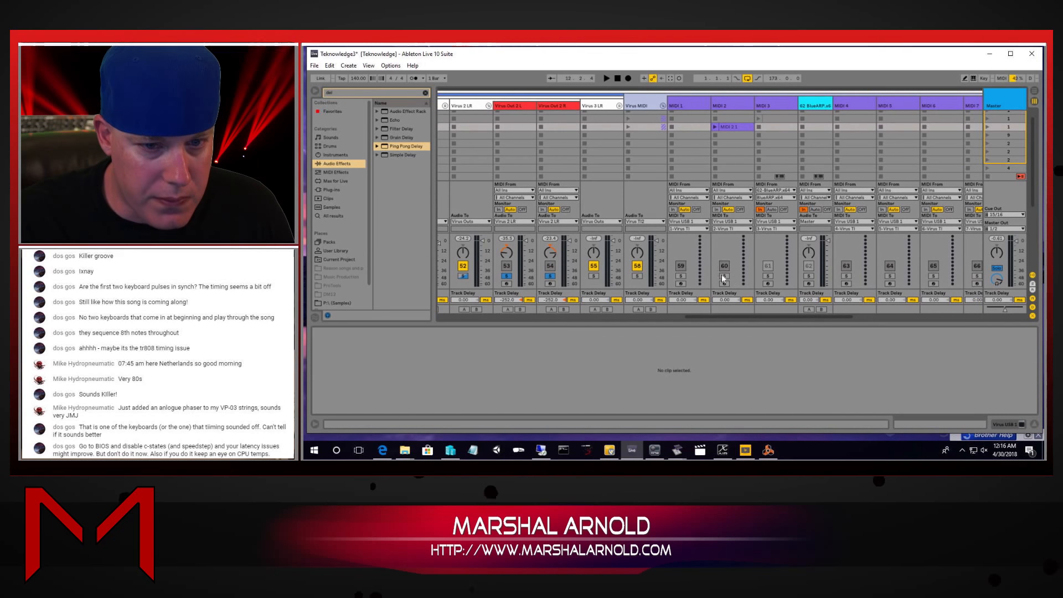
drag(721, 321, 677, 318)
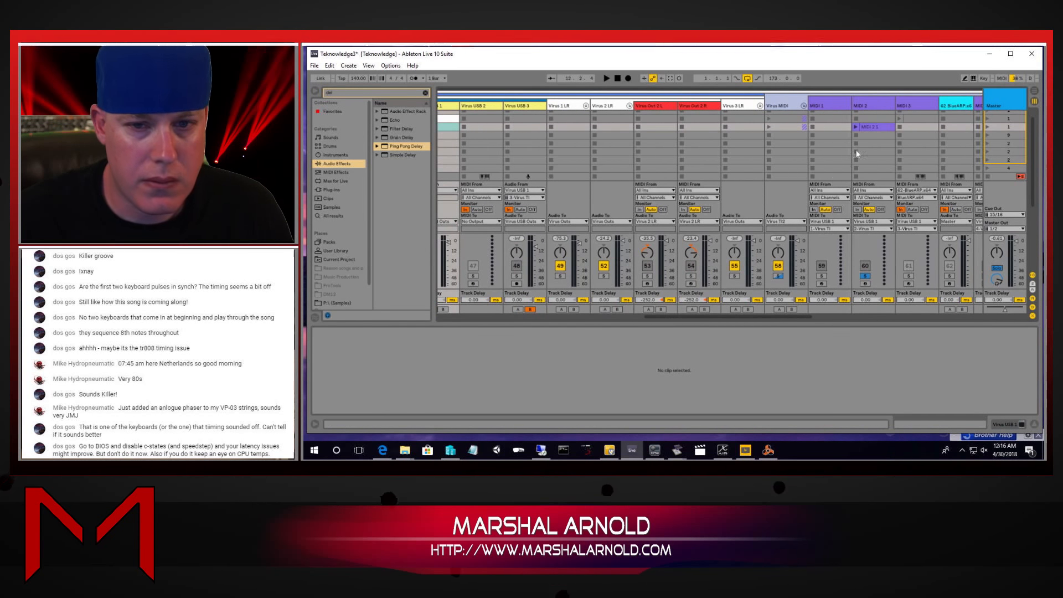
Shorten the MIDI 2 clip's loop so it starts at bar 7, and start playback
click(869, 126)
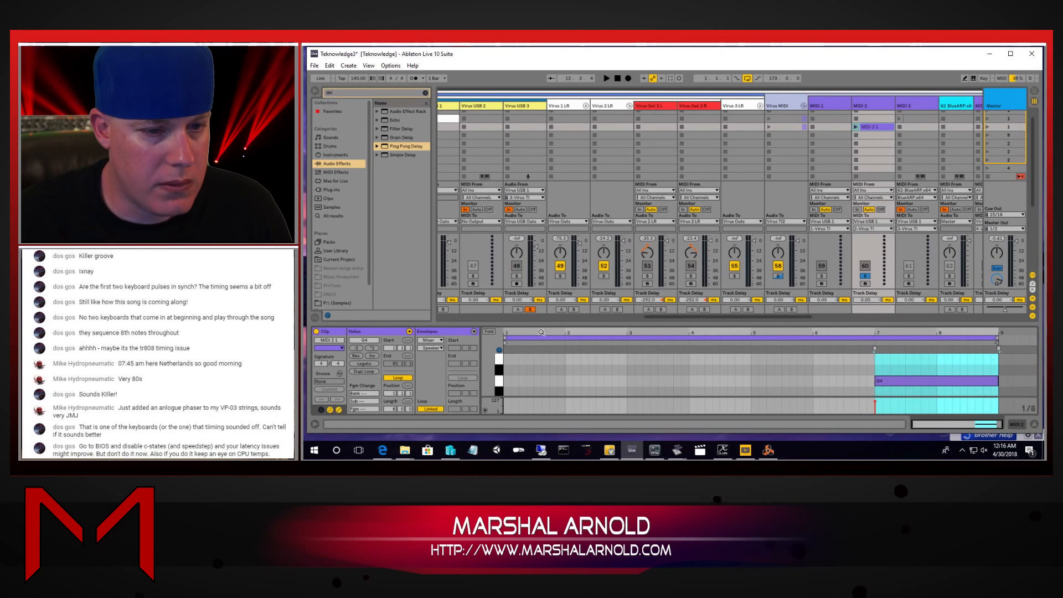
drag(506, 338, 877, 338)
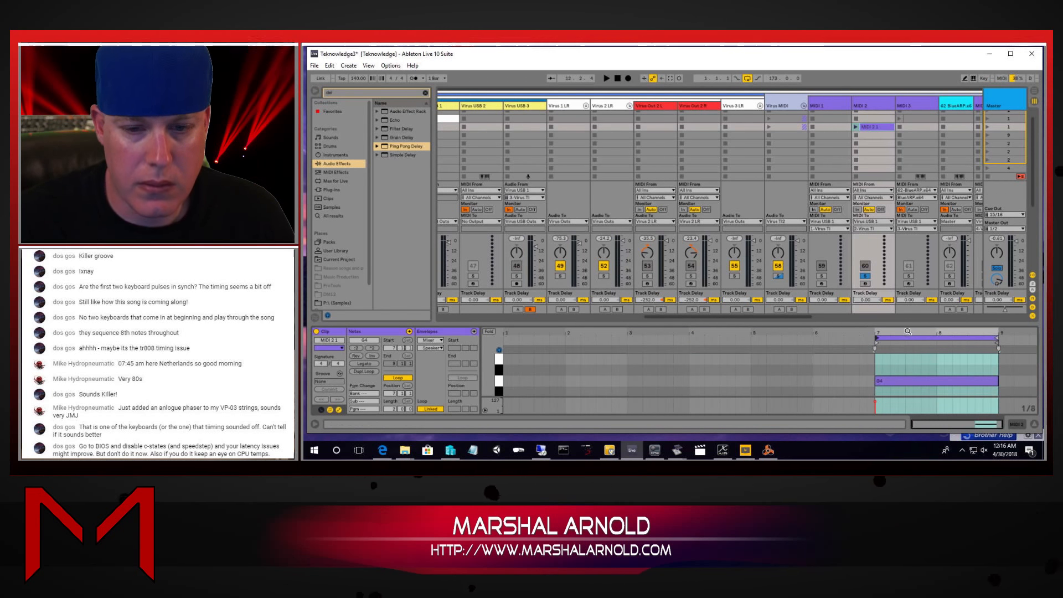
key(space)
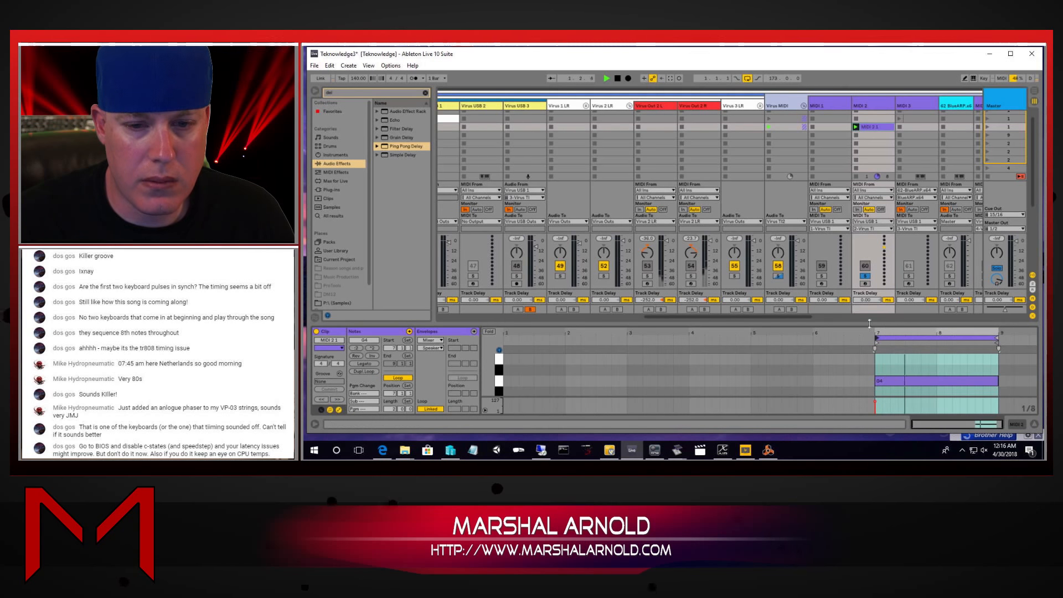
Compare Virus Out 2 R and Virus Out 2 L by soloing them alternately during playback
drag(789, 316, 747, 316)
click(835, 276)
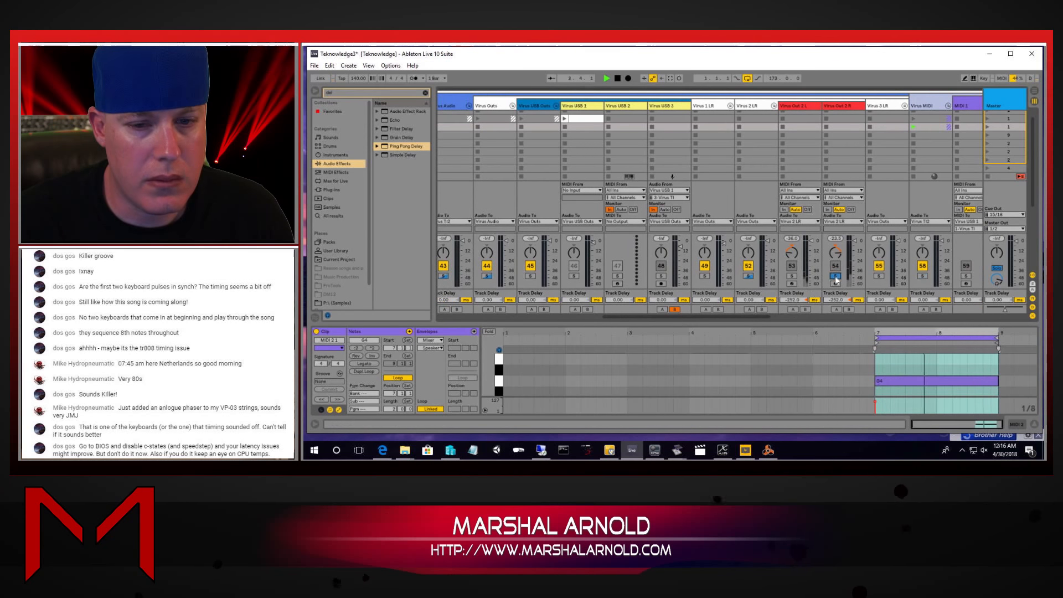
click(793, 278)
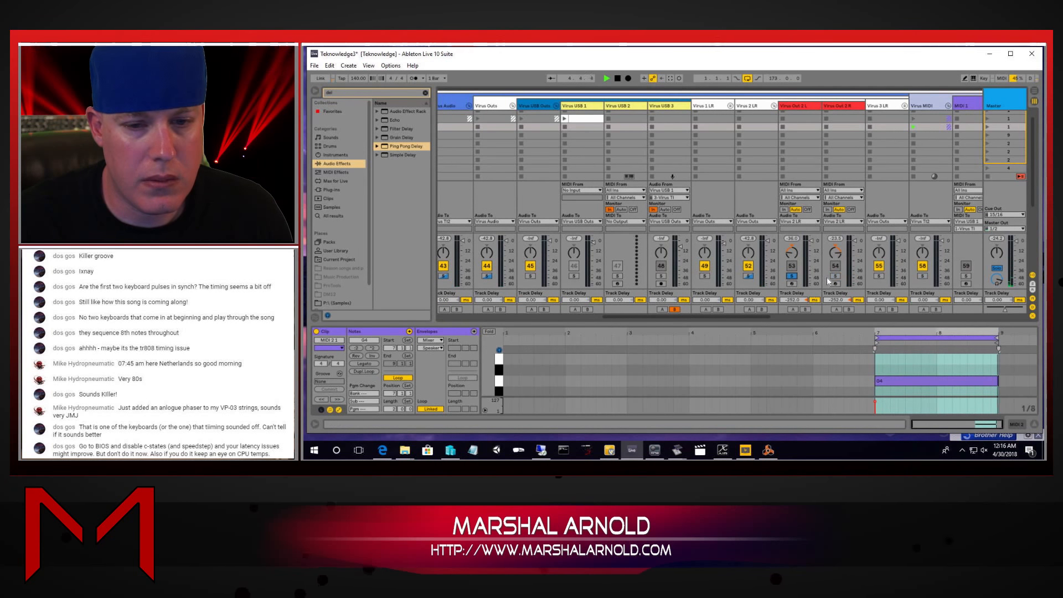
click(835, 276)
click(793, 277)
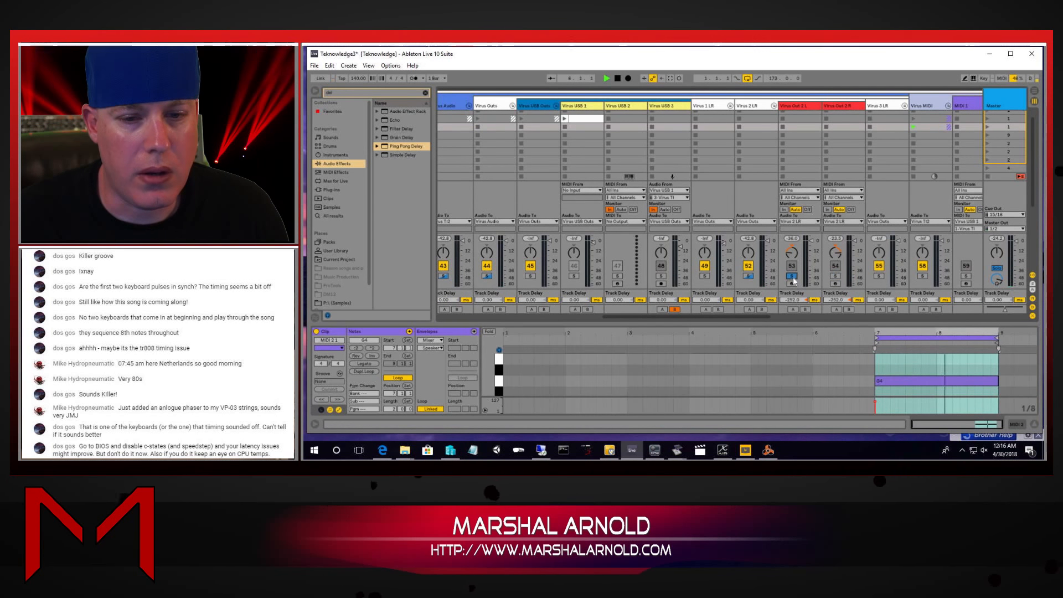
Recheck the Virus 2 LR group's two output tracks by switching solo between them, and clear the solo
click(748, 276)
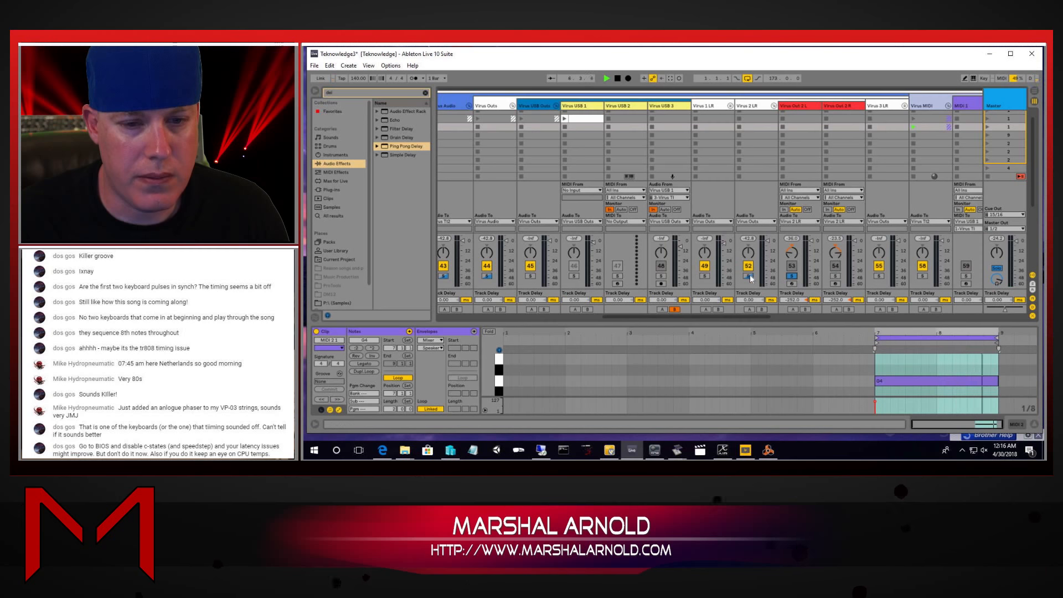
click(791, 277)
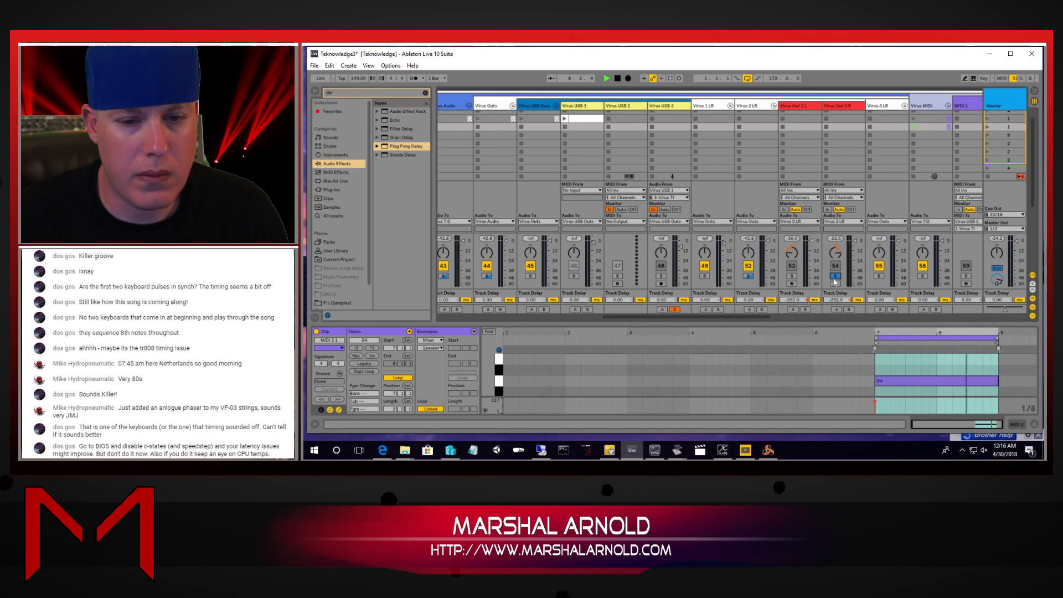
click(835, 276)
click(835, 276)
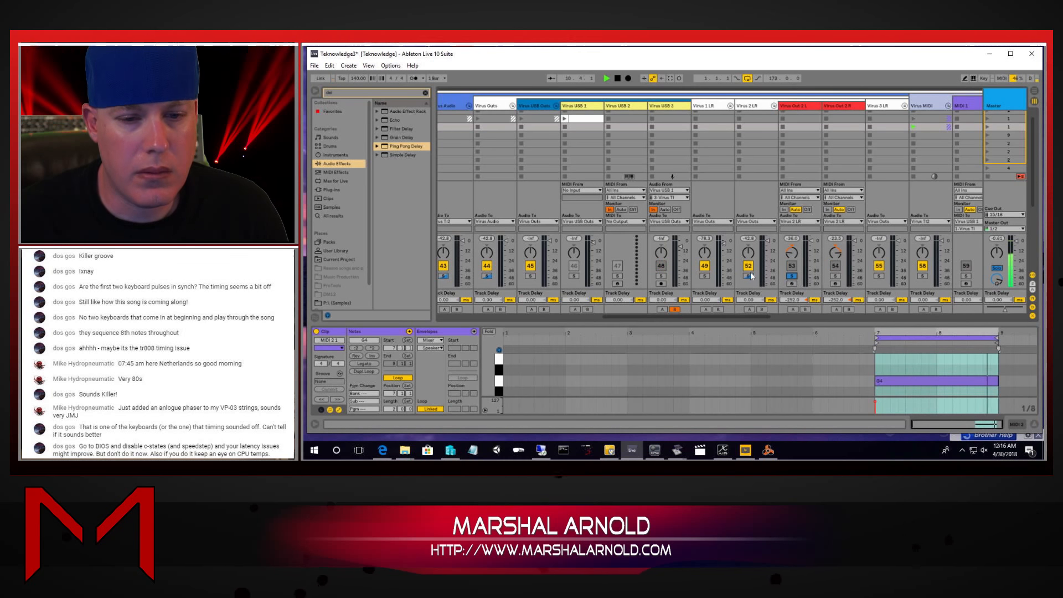
click(791, 277)
click(835, 277)
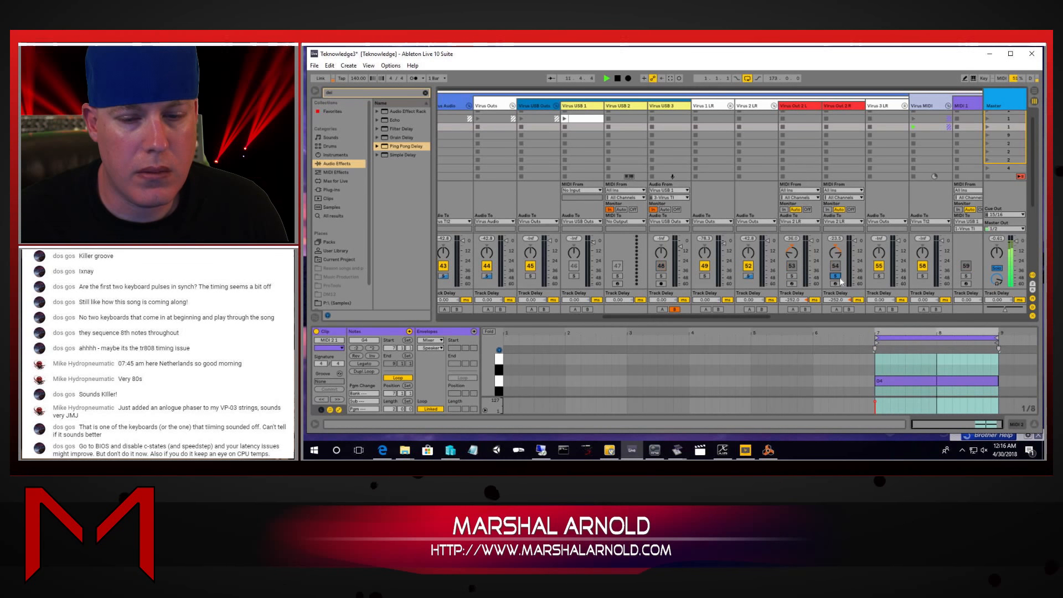
click(791, 277)
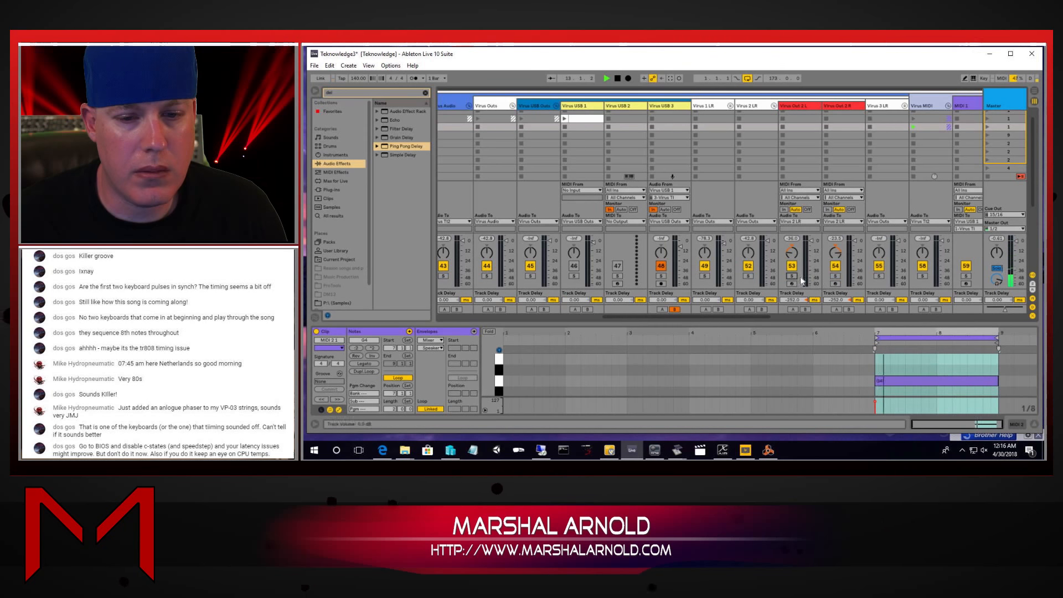
Listen to the Virus 2 LR group soloed, and switch the solo to the MIDI 2 track
click(749, 276)
click(792, 276)
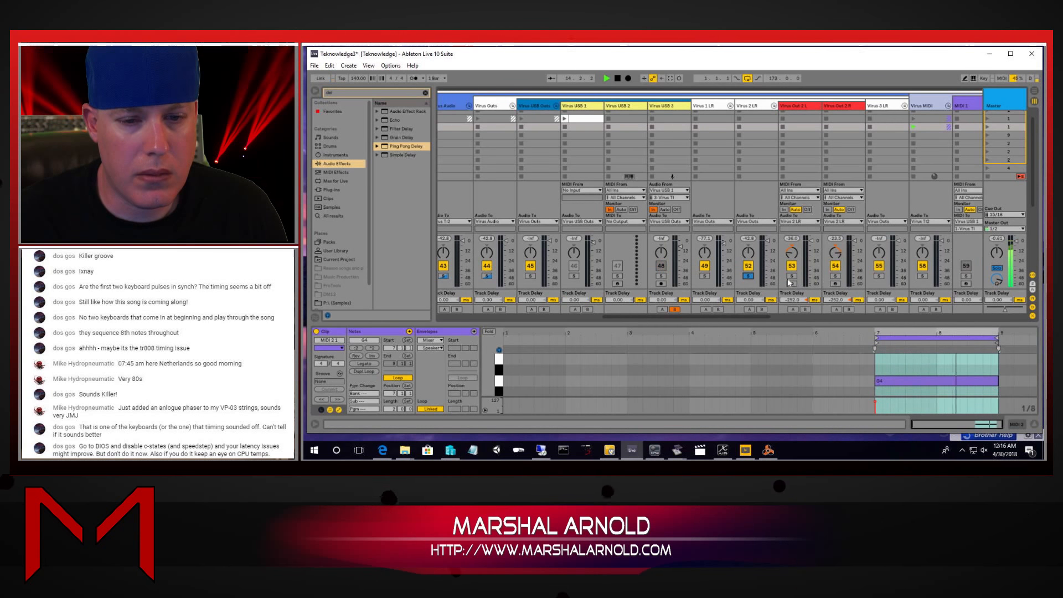
click(791, 267)
drag(762, 318, 850, 318)
click(703, 276)
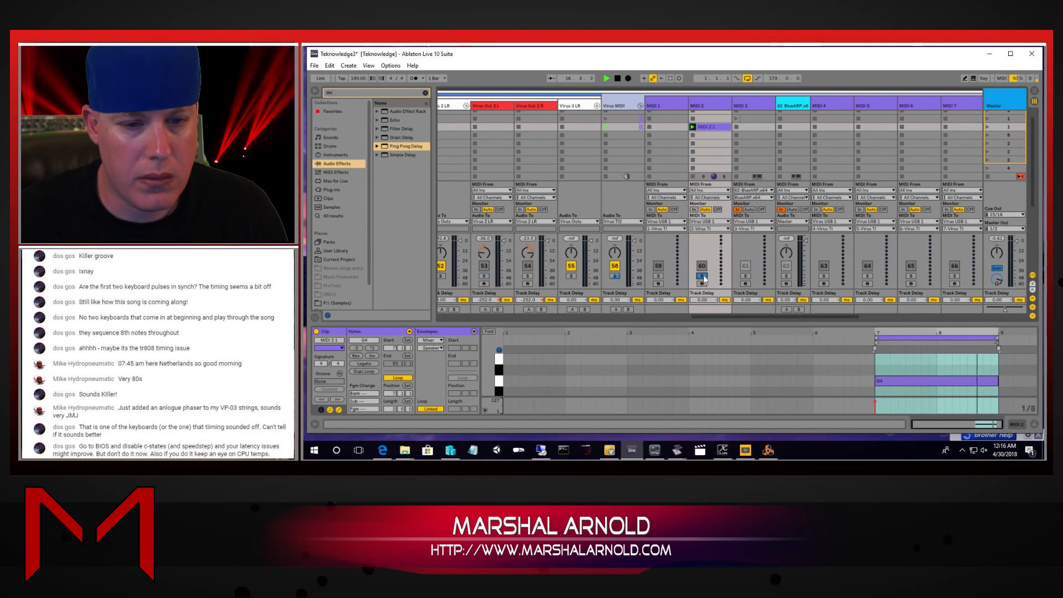
Compare the Virus 2 LR group with its Virus Out 2 tracks by soloing them, and return the solo to MIDI 2
drag(838, 318, 761, 316)
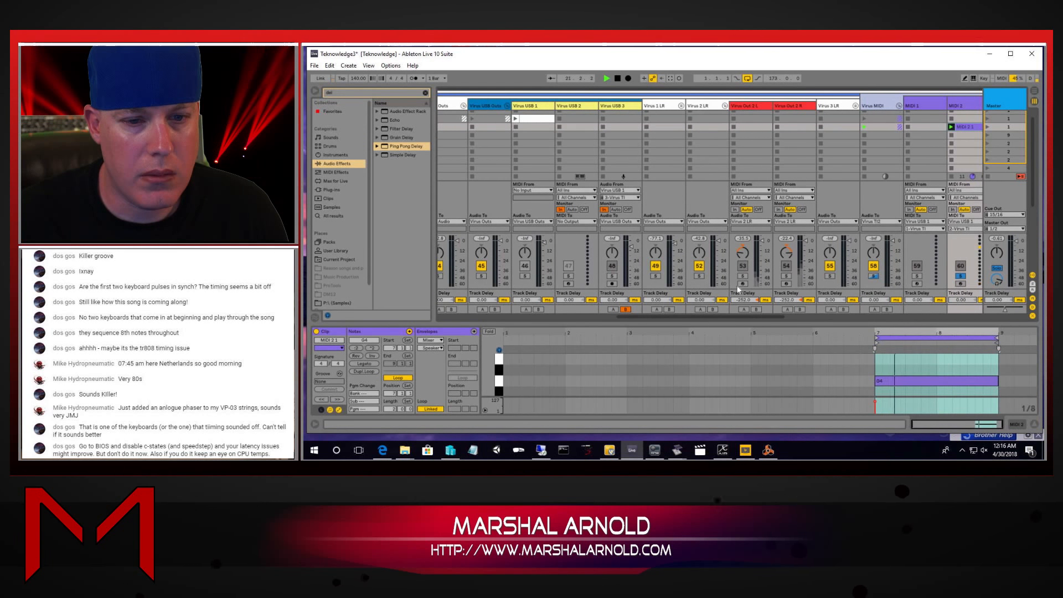
click(699, 275)
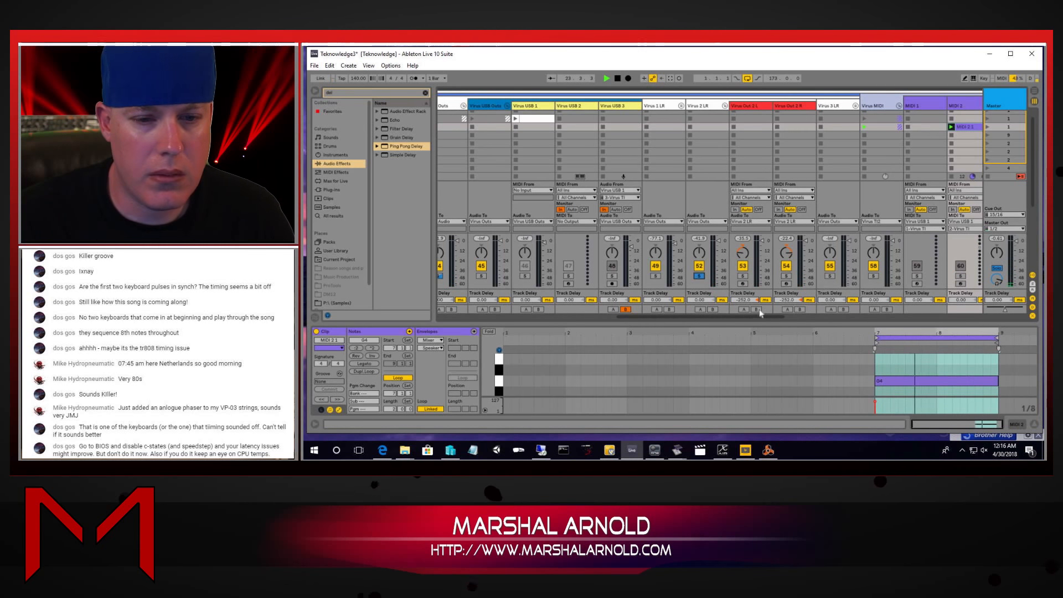
click(742, 275)
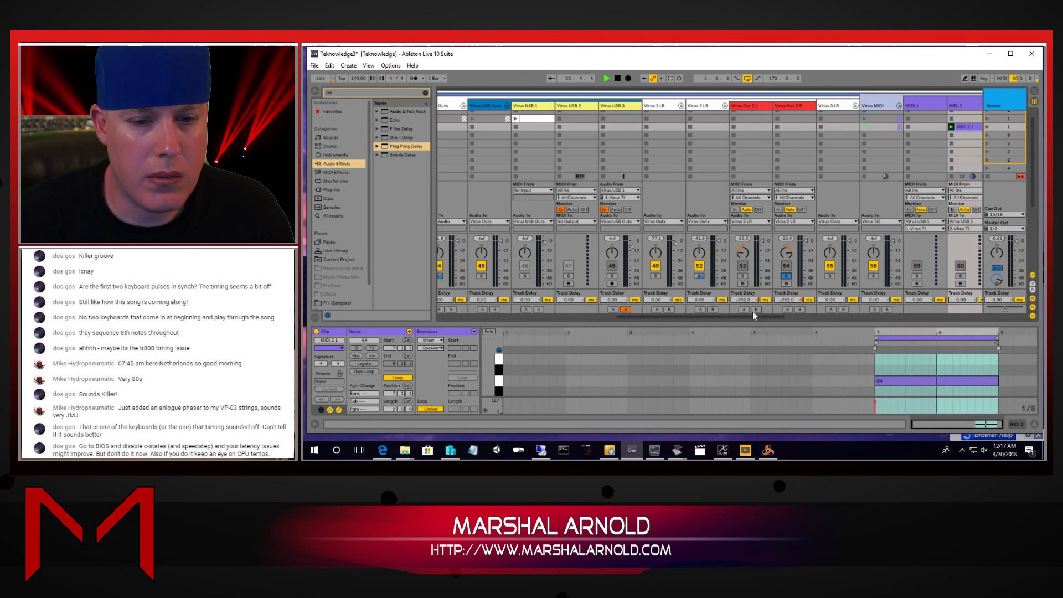
drag(752, 317, 857, 316)
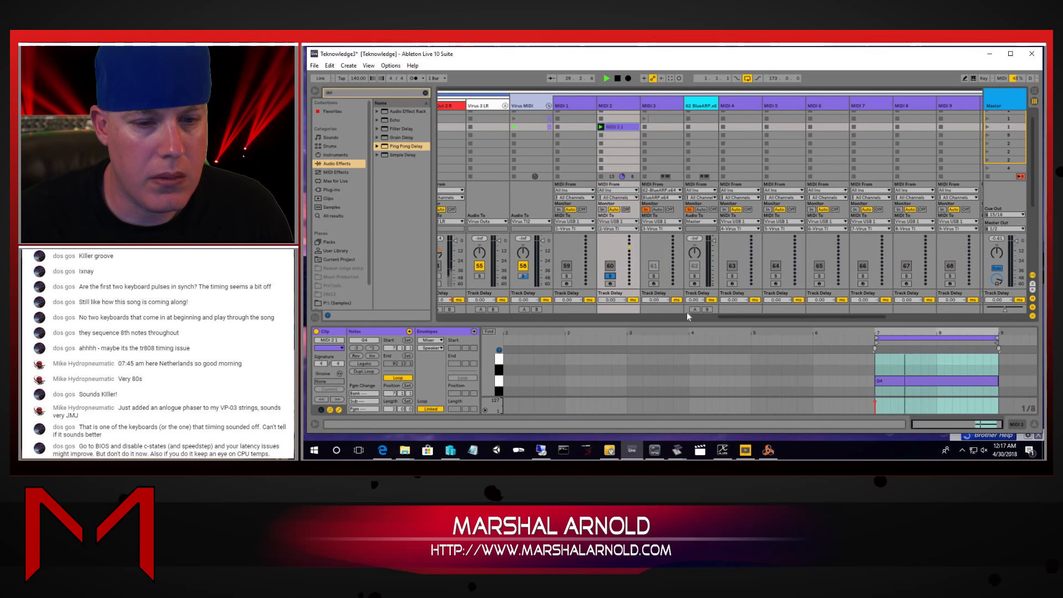
Solo Virus Out 2 L and Virus Out 2 R together with the MIDI 2 track, checking the two outputs individually on the way
drag(723, 318, 678, 318)
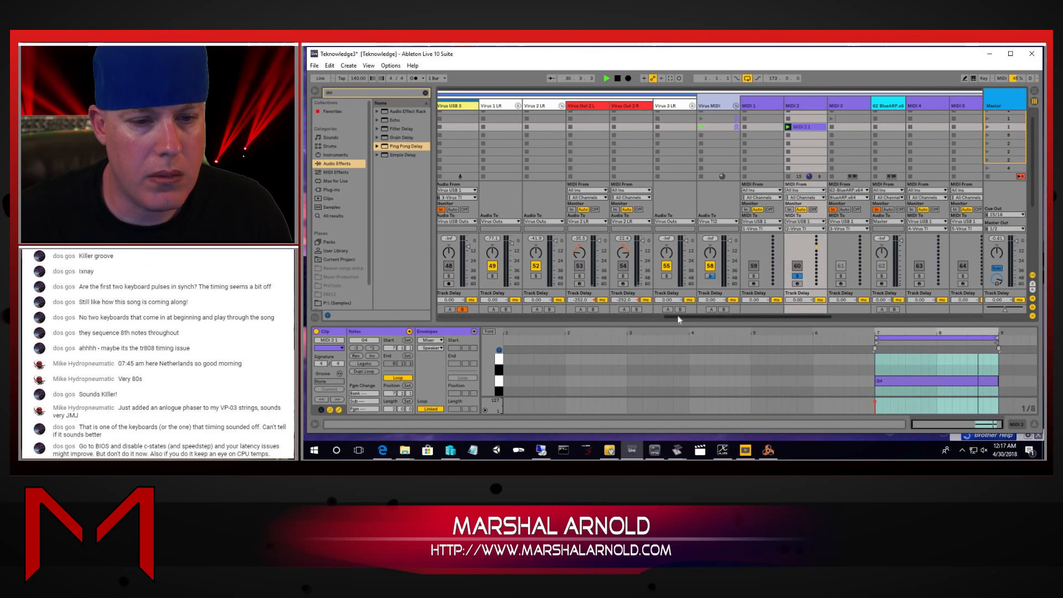
click(579, 278)
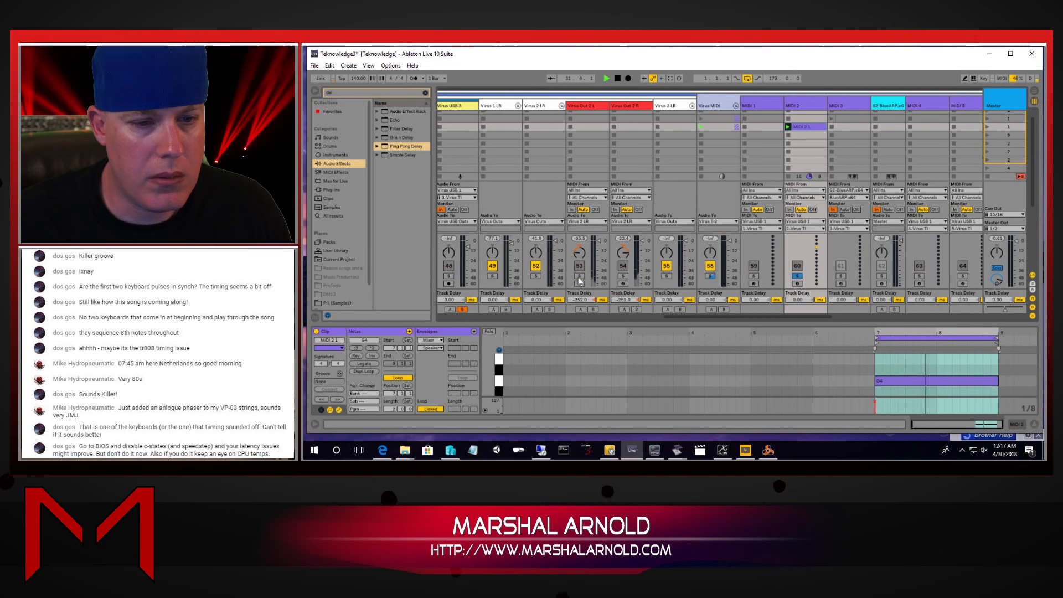
click(623, 276)
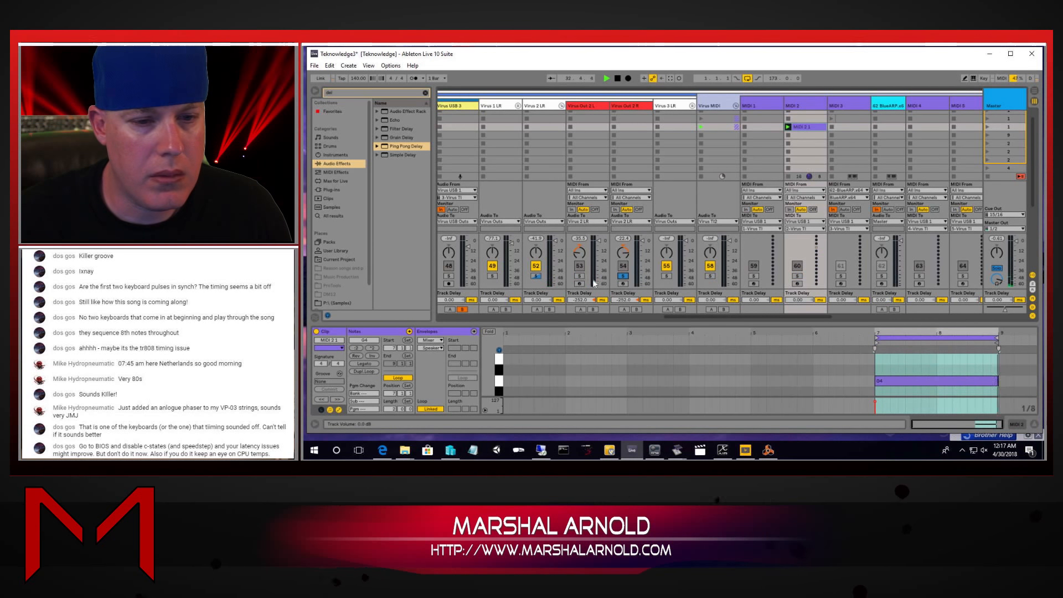
click(797, 276)
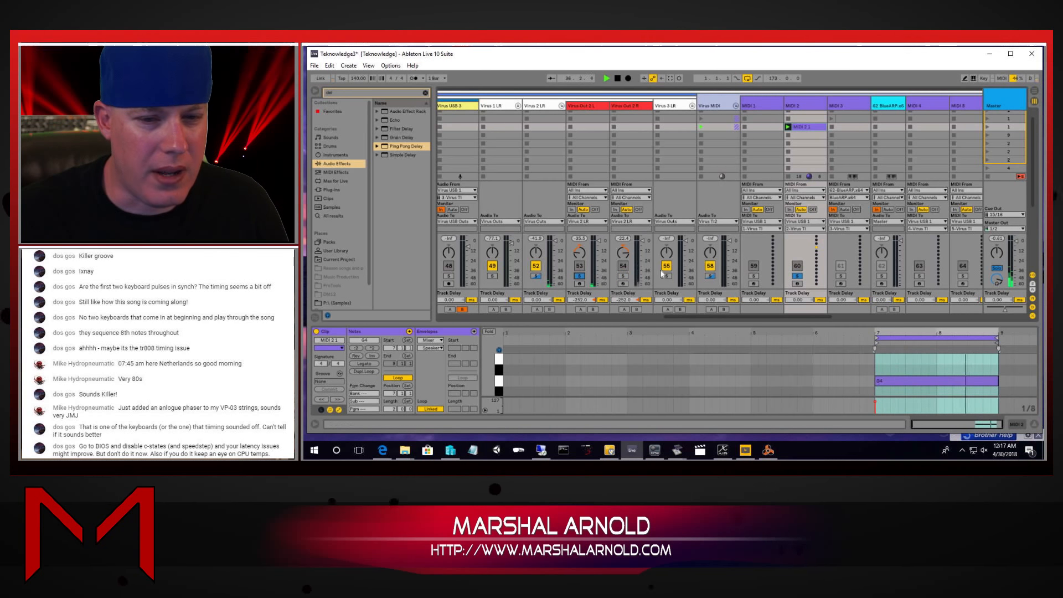
click(624, 276)
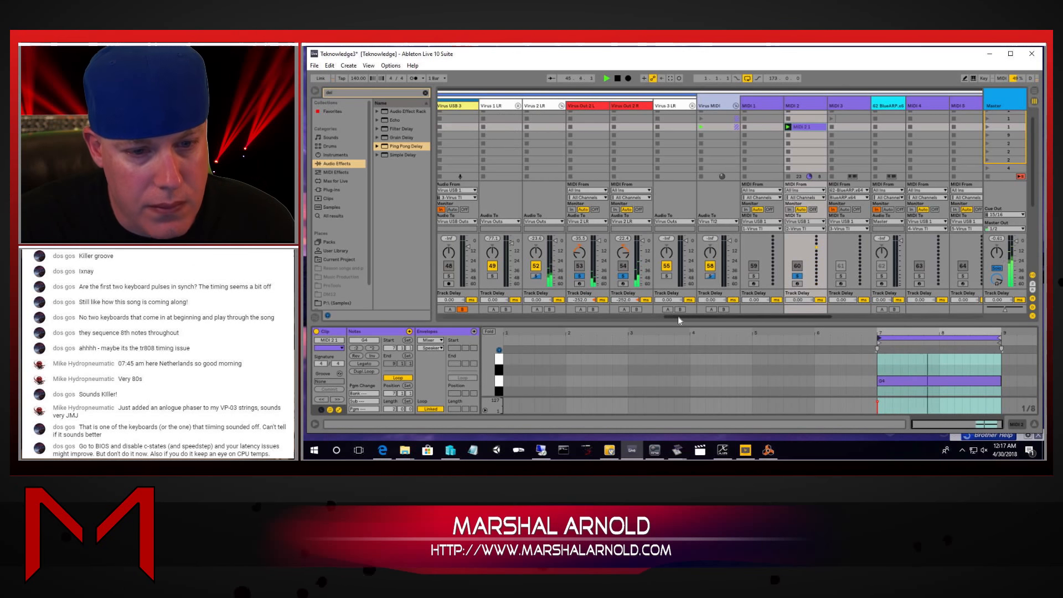
Select the Virus USB 1 track and place its Virus TI plug-in window fully in view over the mixer
drag(677, 317, 618, 317)
click(564, 105)
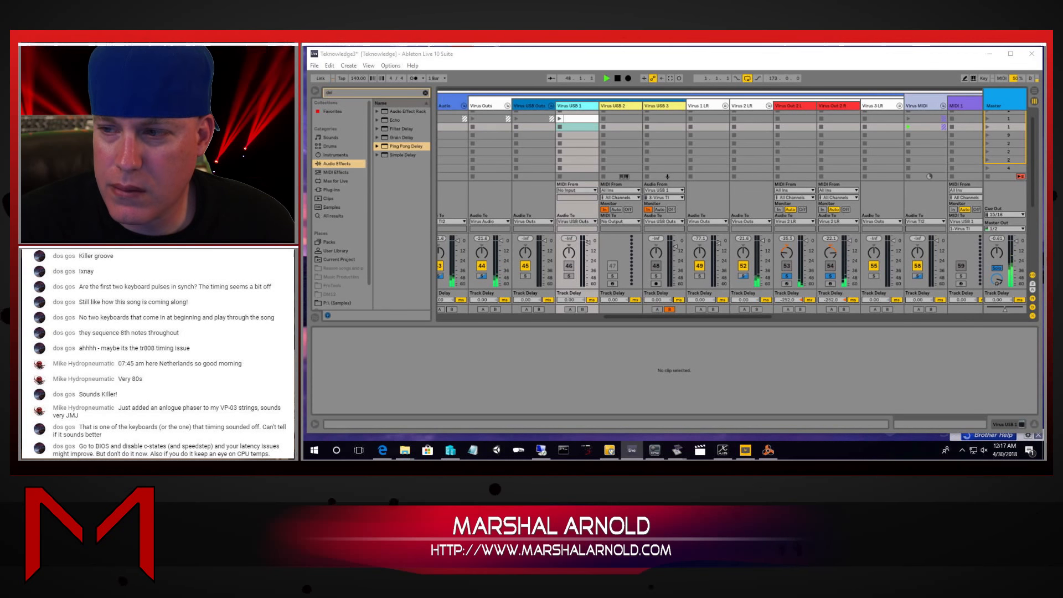
drag(1043, 146, 837, 141)
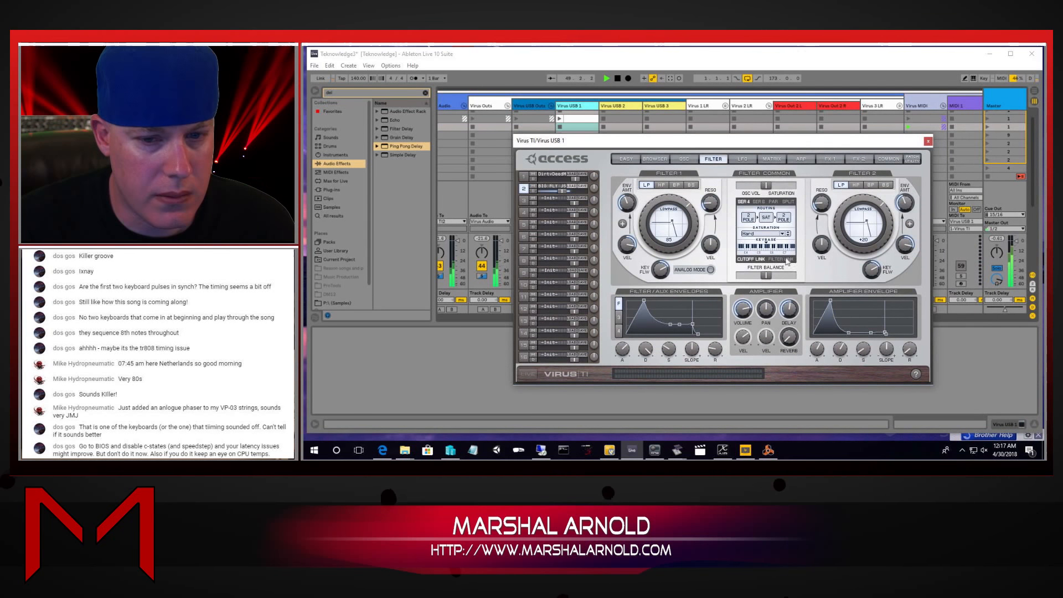